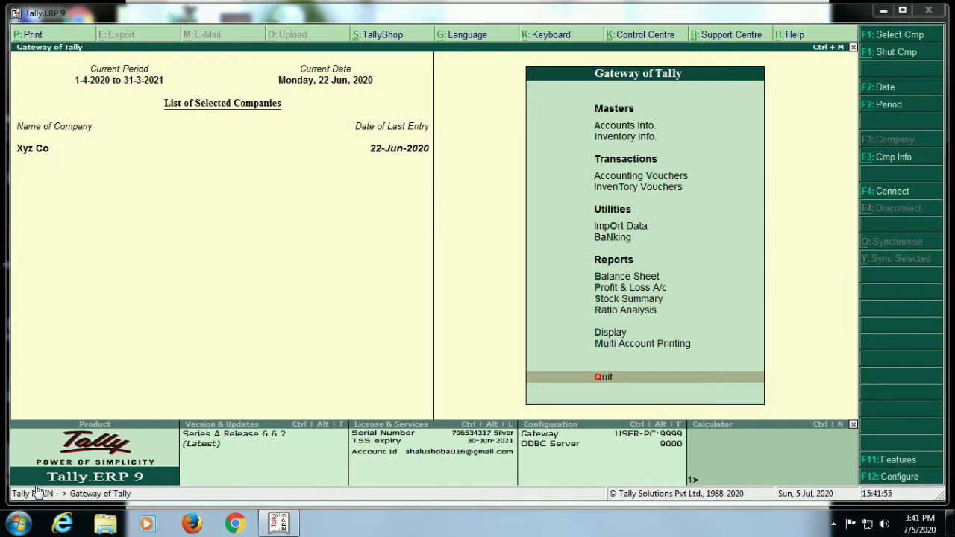
Open the Cash/Bank Summary report, which shows a 2,97,900.00 total.
{"action": "left_click", "coordinate": [609, 332]}
{"action": "left_click", "coordinate": [624, 193]}
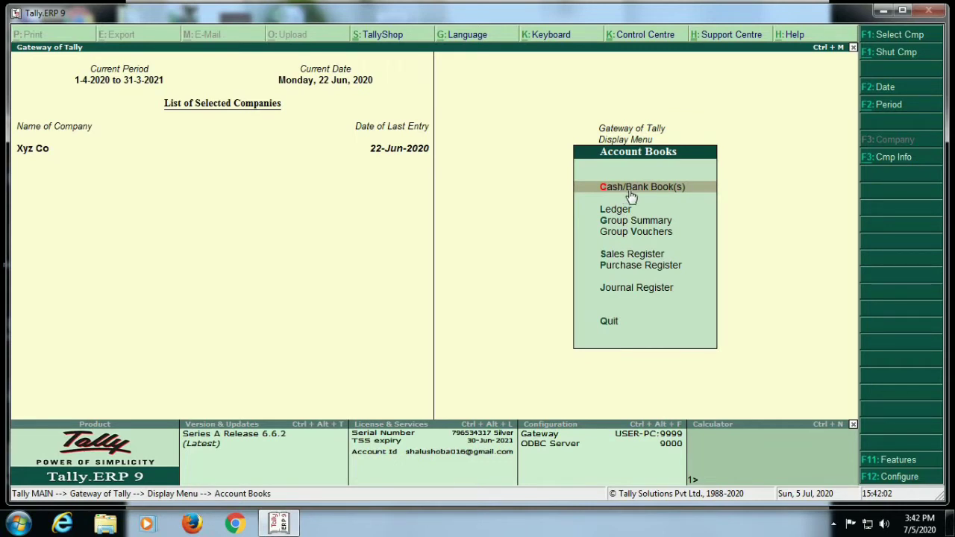
{"action": "left_click", "coordinate": [631, 193]}
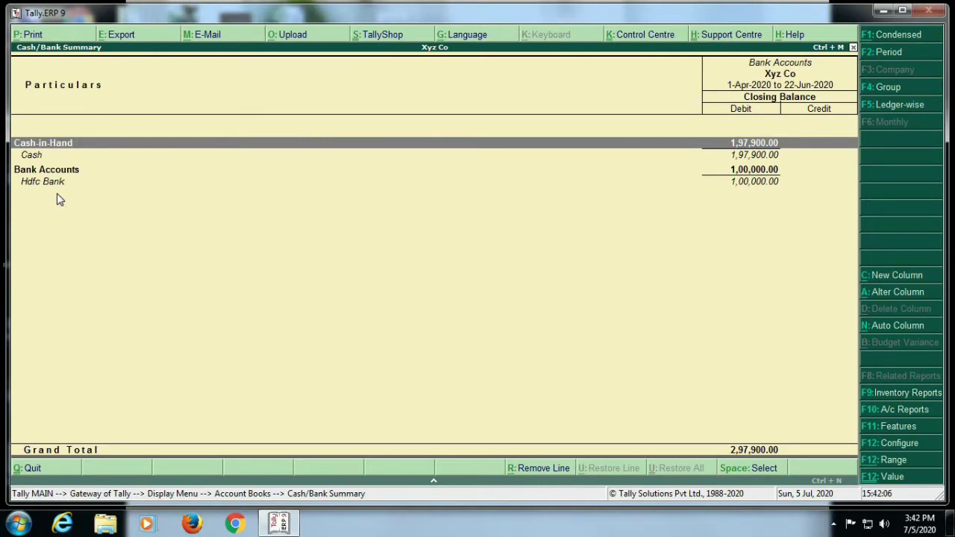
Return to the Gateway of Tally and expand the calculator pane.
{"action": "left_click", "coordinate": [853, 48]}
{"action": "left_click", "coordinate": [853, 48]}
{"action": "left_click", "coordinate": [854, 47]}
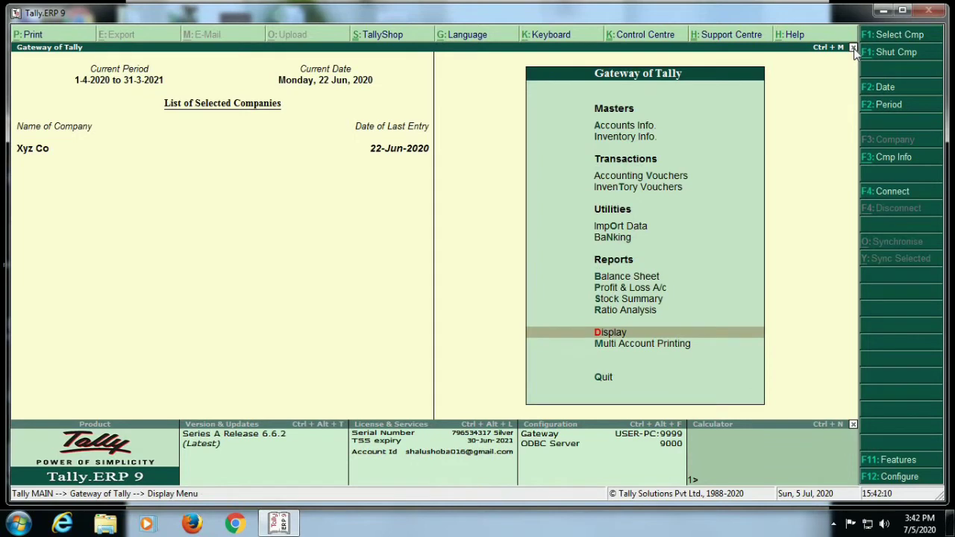
{"action": "left_click", "coordinate": [785, 445]}
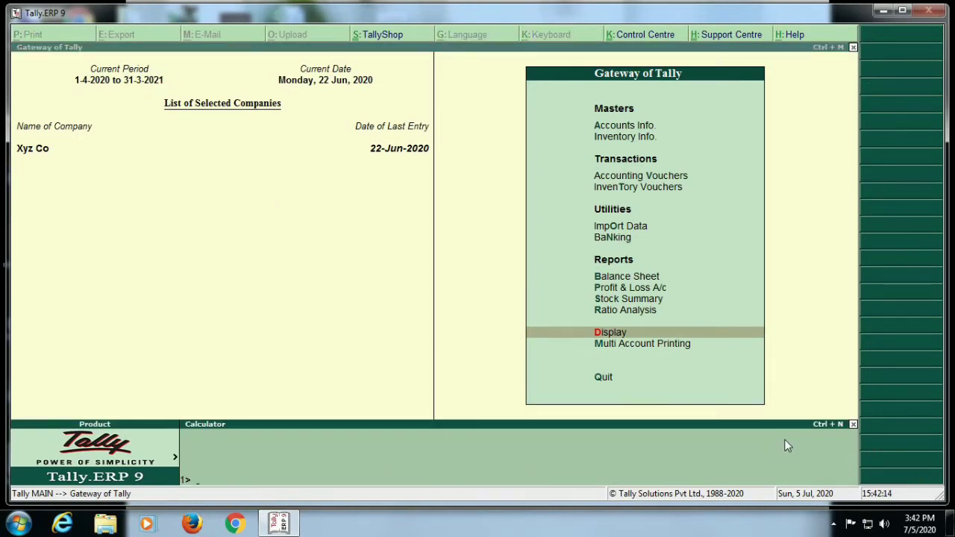
Query the calculator for the Cash (1,97,900.00 Dr) and Hdfc Bank (1,00,000.00 Dr) closing balances.
{"action": "type", "text": "cash"}
{"action": "key", "text": "Return"}
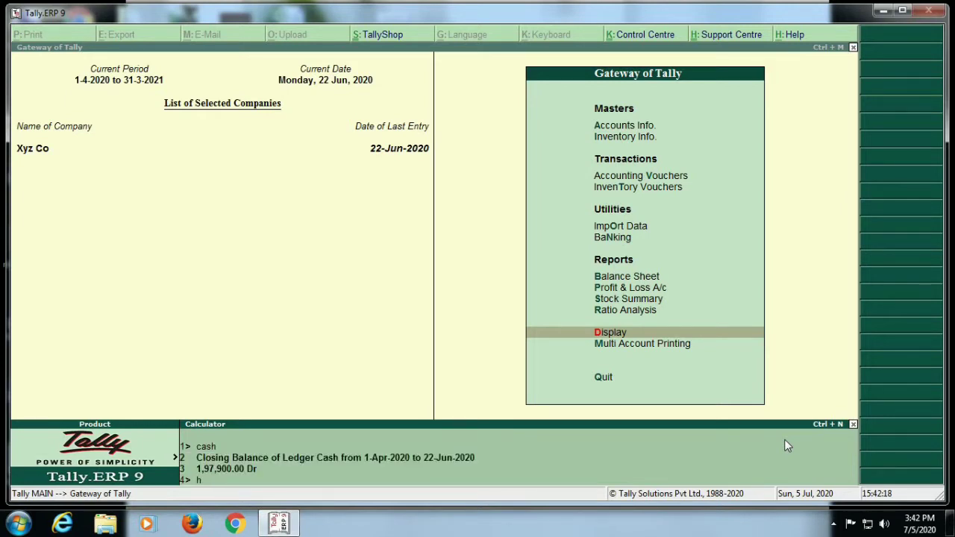
{"action": "key", "text": "Return"}
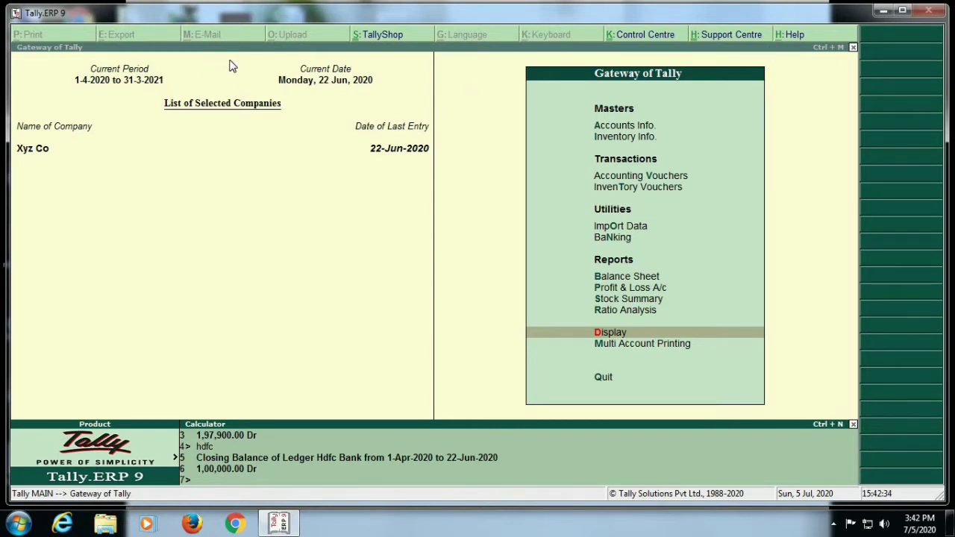
Shrink the calculator and open the Day Book report.
{"action": "left_click", "coordinate": [558, 55]}
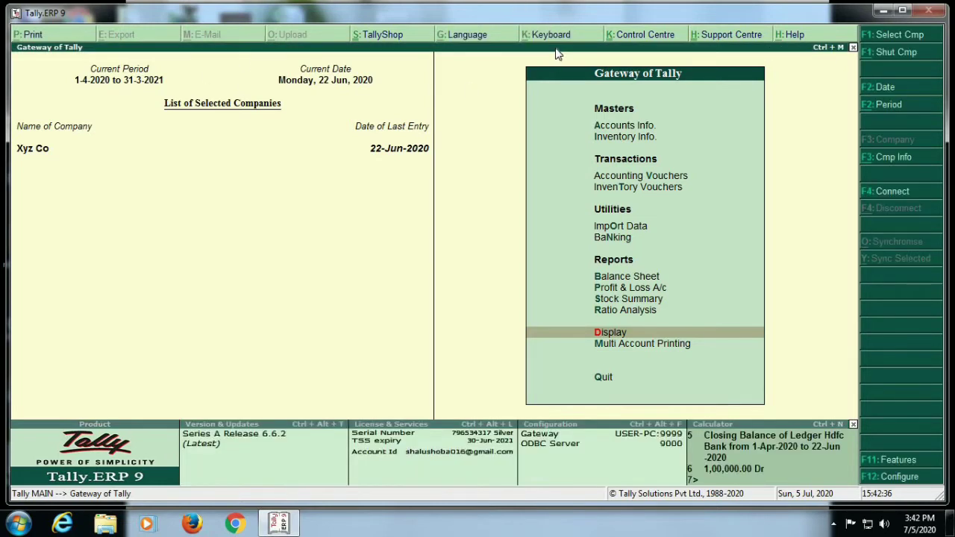
{"action": "key", "text": "Return"}
{"action": "key", "text": "Down"}
{"action": "key", "text": "Down"}
{"action": "key", "text": "Up"}
{"action": "key", "text": "Return"}
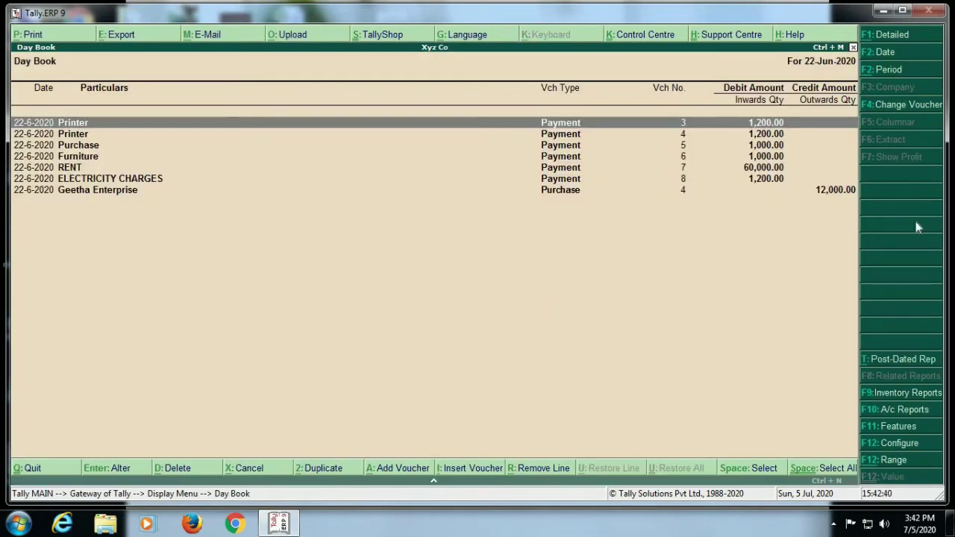
Set the Day Book period to start from 1-4-2020.
{"action": "left_click", "coordinate": [879, 74]}
{"action": "type", "text": "1-4-2020"}
{"action": "key", "text": "Return"}
{"action": "key", "text": "Return"}
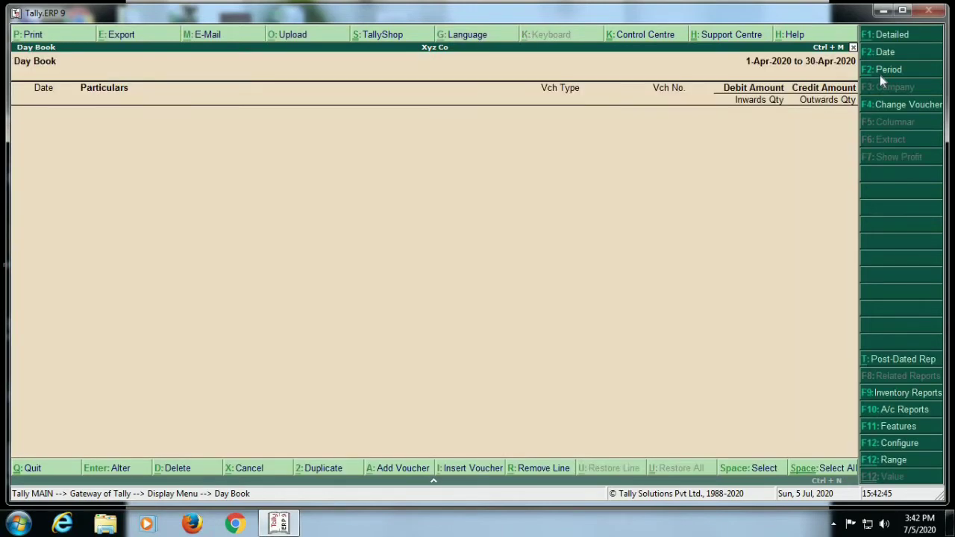
{"action": "left_click", "coordinate": [880, 71]}
{"action": "key", "text": "Return"}
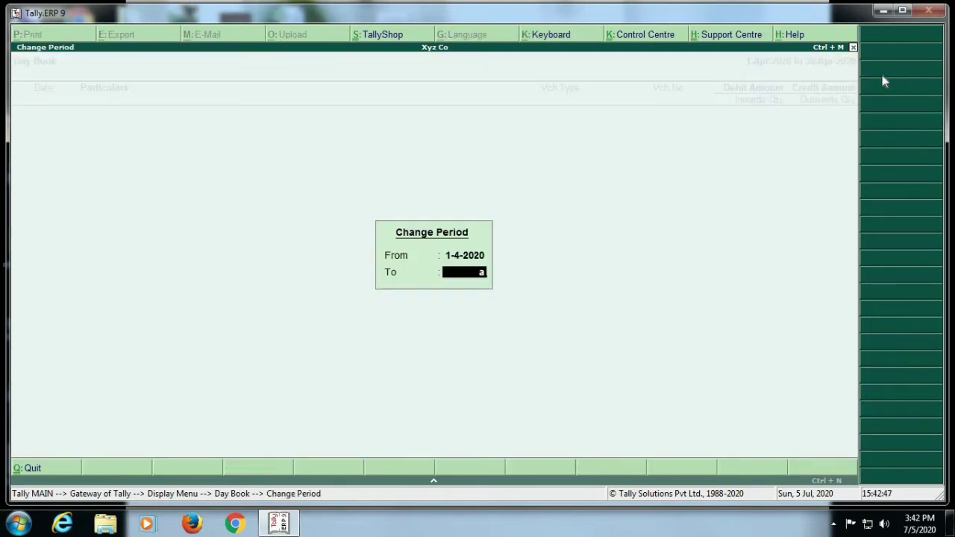
{"action": "key", "text": "Return"}
Change the Day Book period to 1-7-2020 through July 2020.
{"action": "left_click", "coordinate": [888, 72]}
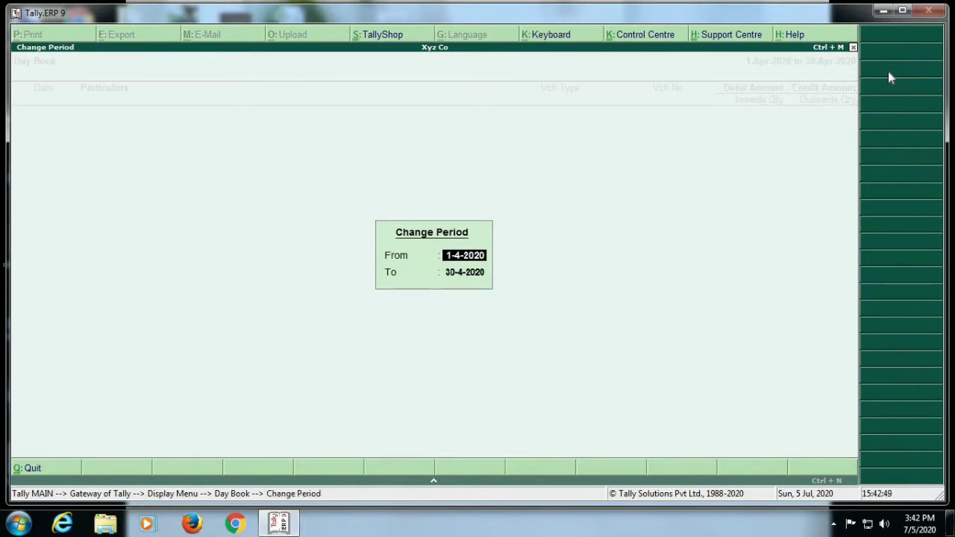
{"action": "type", "text": "1-7"}
{"action": "key", "text": "Return"}
{"action": "type", "text": "jul"}
{"action": "key", "text": "Return"}
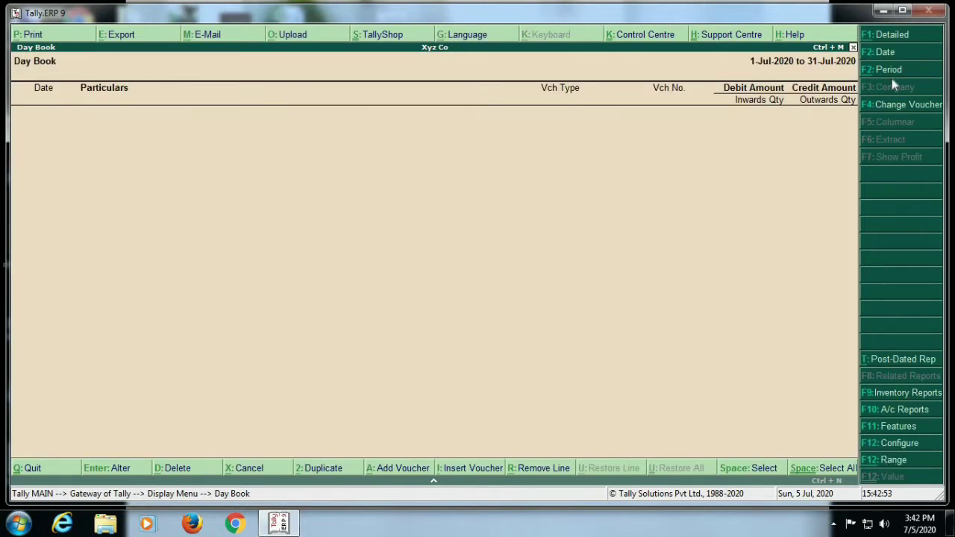
Set the Day Book period from 15-4-2020 to 15-Jul-2020.
{"action": "left_click", "coordinate": [890, 78]}
{"action": "type", "text": "15-4"}
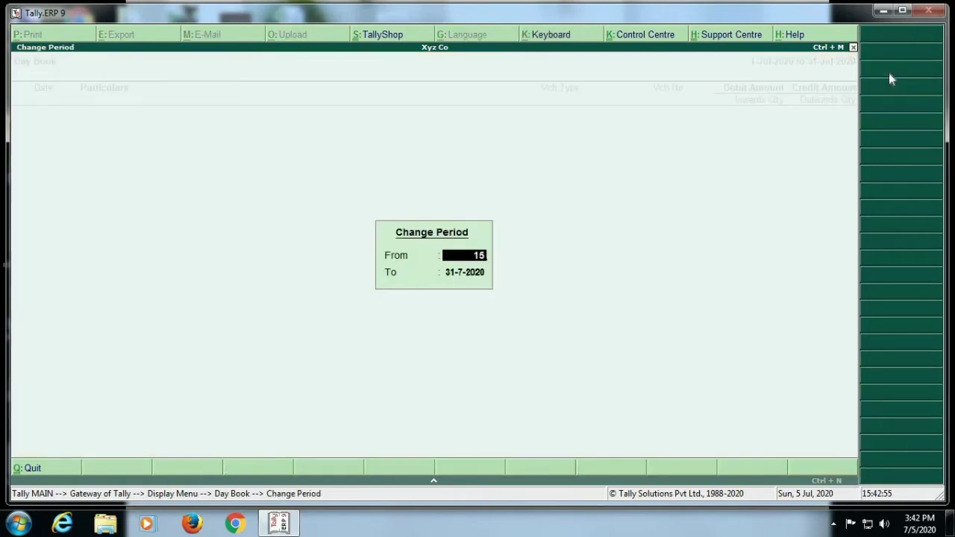
{"action": "key", "text": "Return"}
{"action": "type", "text": "15-jul"}
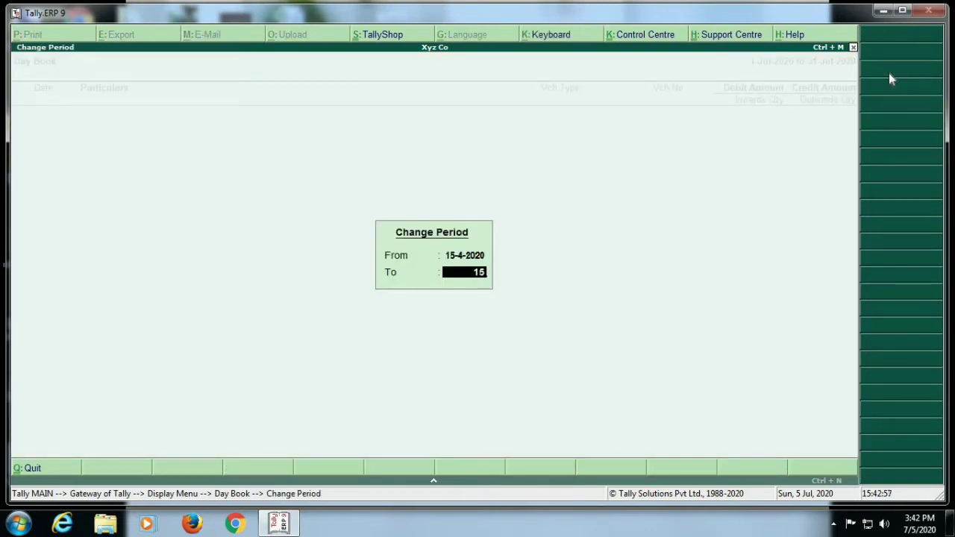
{"action": "key", "text": "Return"}
Extend the period end to 15-Mar-2021, then settle on 15-Jan-2021, and move to the Purchase row.
{"action": "left_click", "coordinate": [886, 73]}
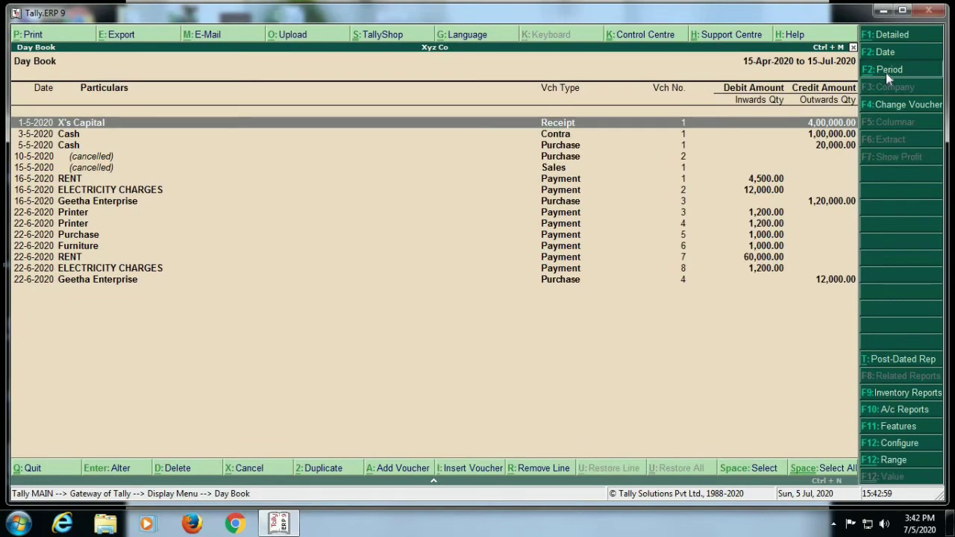
{"action": "key", "text": "Return"}
{"action": "type", "text": "15-m"}
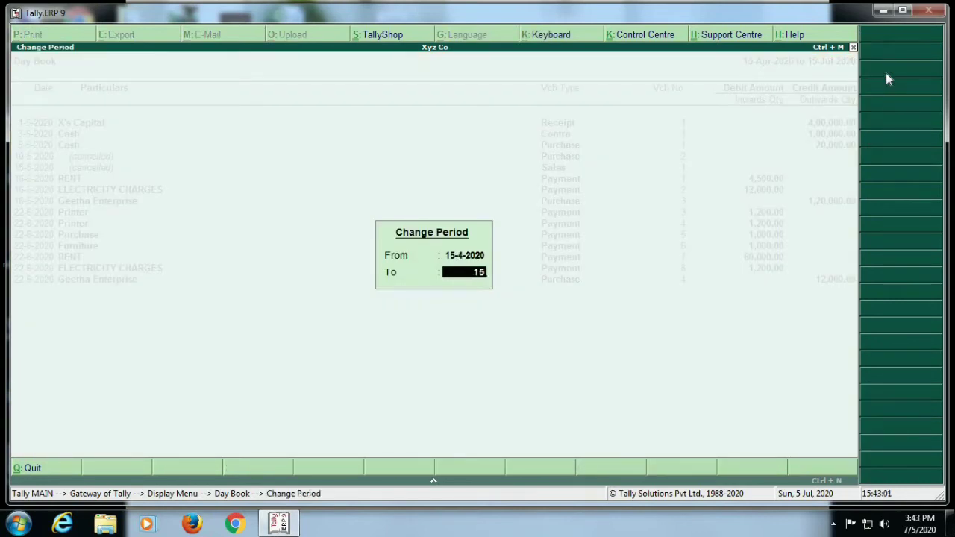
{"action": "key", "text": "Return"}
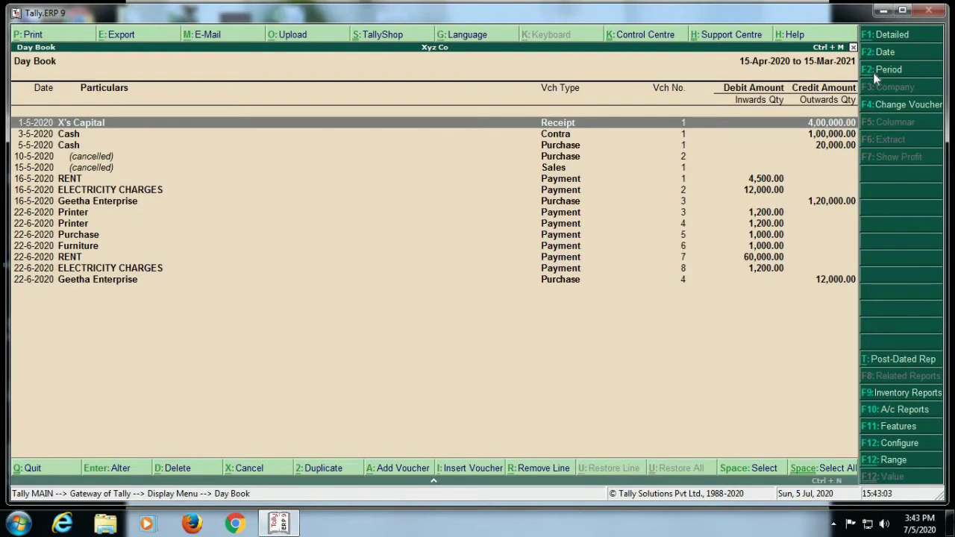
{"action": "left_click", "coordinate": [873, 72]}
{"action": "key", "text": "Return"}
{"action": "type", "text": "15-1"}
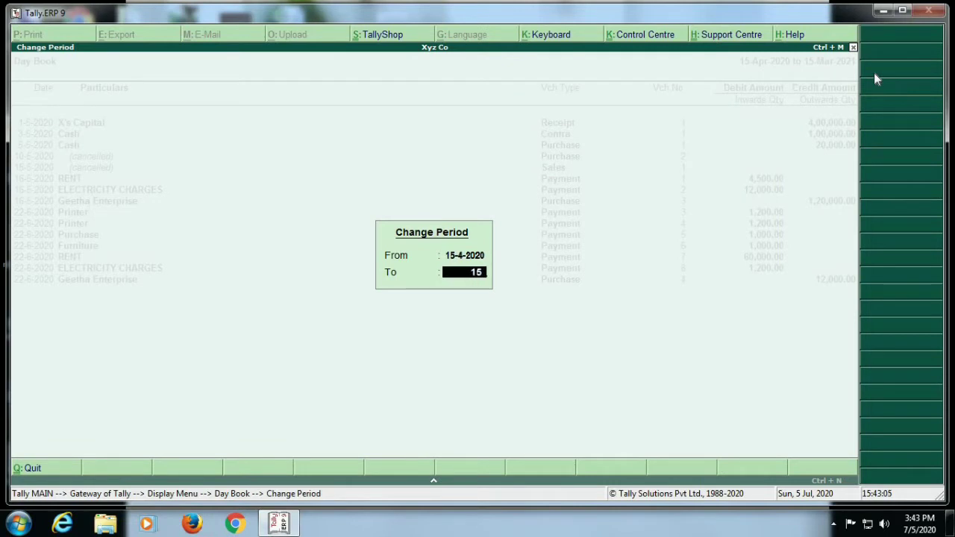
{"action": "key", "text": "Return"}
{"action": "key", "text": "Down"}
{"action": "key", "text": "Down"}
{"action": "key", "text": "Down"}
{"action": "key", "text": "Down"}
{"action": "key", "text": "Down"}
{"action": "key", "text": "Down"}
{"action": "key", "text": "Down"}
{"action": "key", "text": "Down"}
{"action": "key", "text": "Down"}
{"action": "key", "text": "Down"}
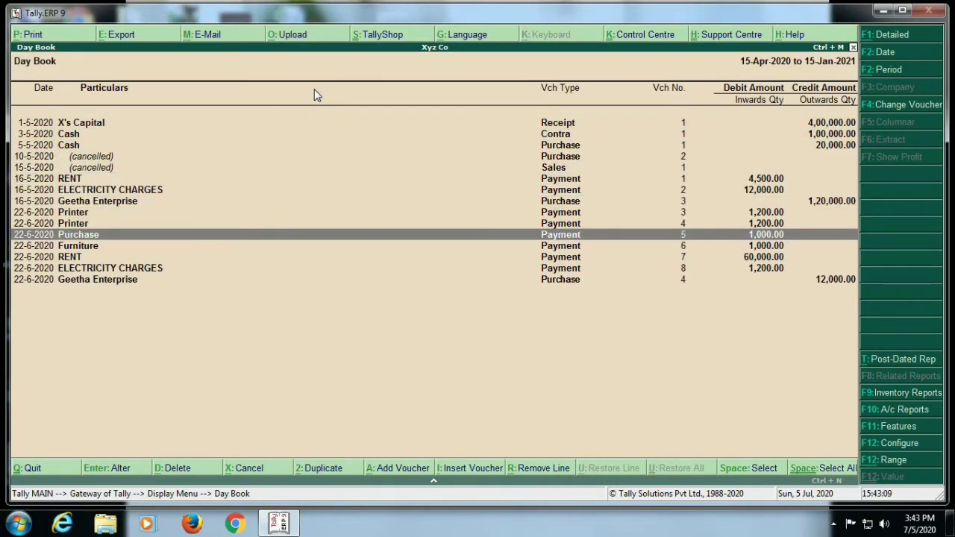
Select all Day Book vouchers with Ctrl+Space, then close the Day Book.
{"action": "key", "text": "alt+space"}
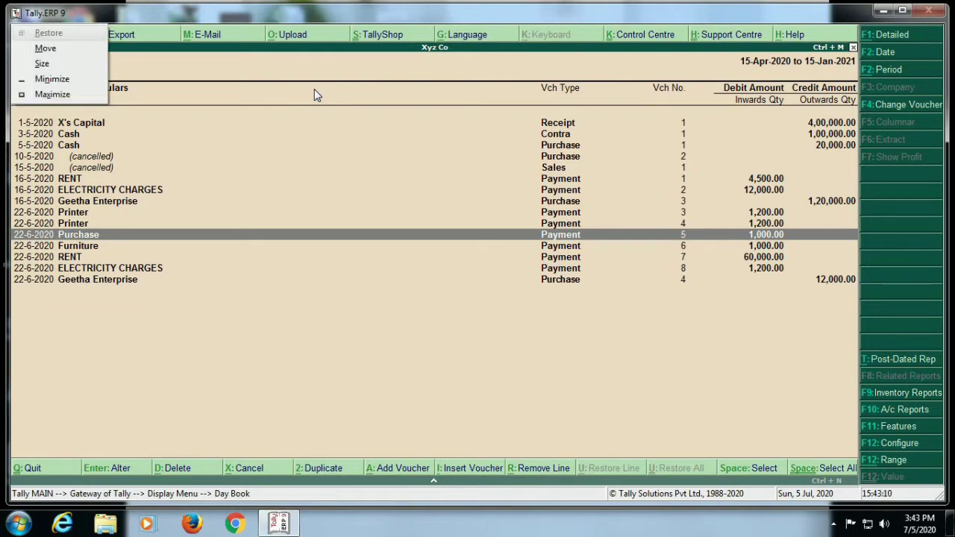
{"action": "left_click", "coordinate": [104, 134]}
{"action": "left_click", "coordinate": [98, 124]}
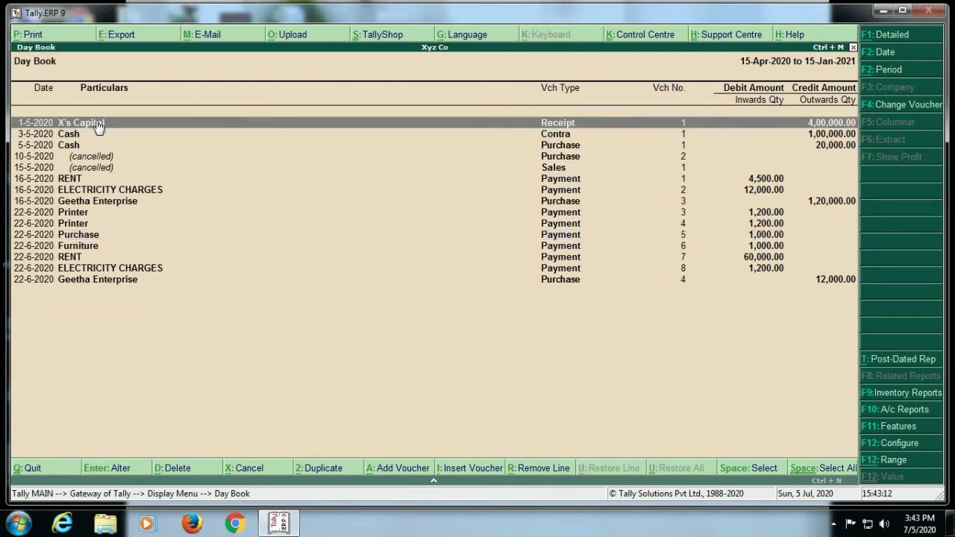
{"action": "key", "text": "ctrl+space"}
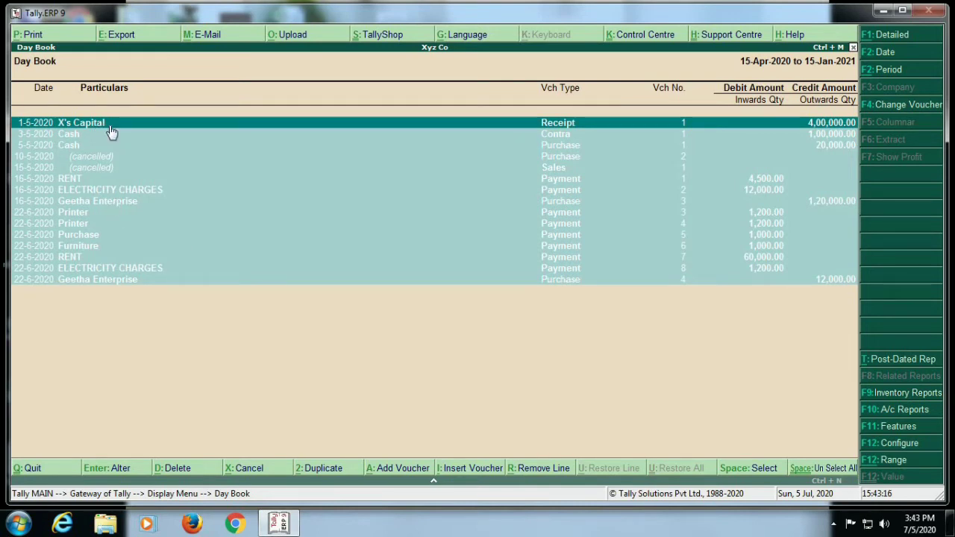
{"action": "left_click", "coordinate": [159, 238]}
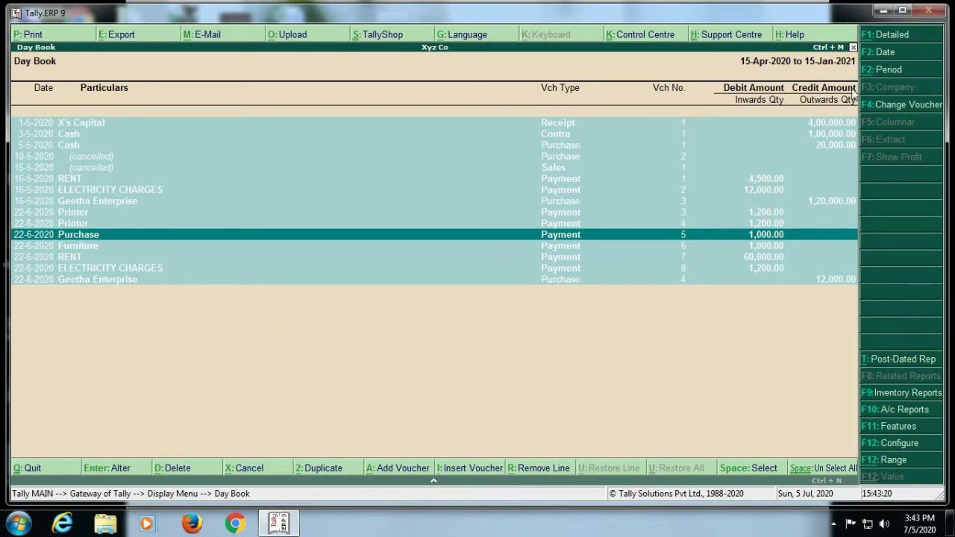
{"action": "left_click", "coordinate": [853, 47]}
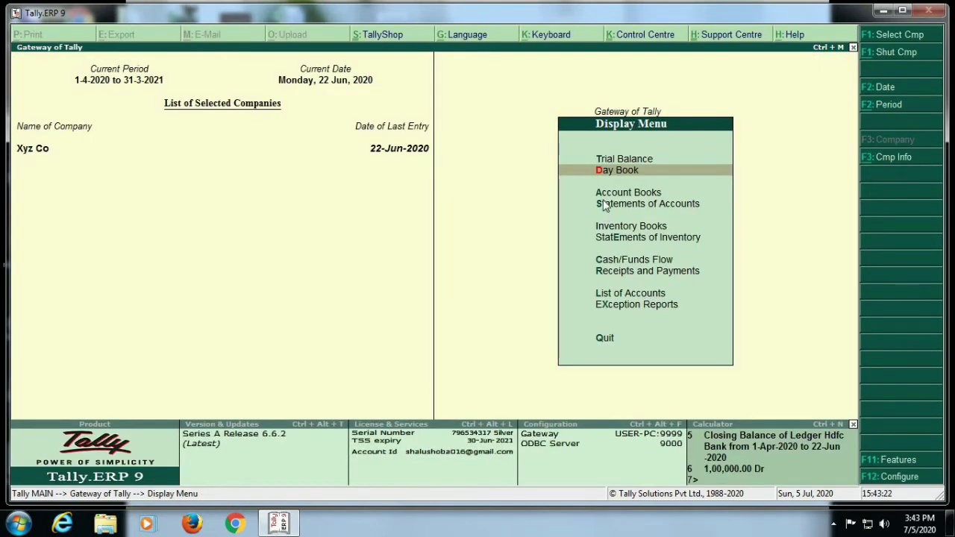
Reopen the 22-Jun-2020 Day Book, then hide and restore the first Printer voucher.
{"action": "left_click", "coordinate": [610, 173]}
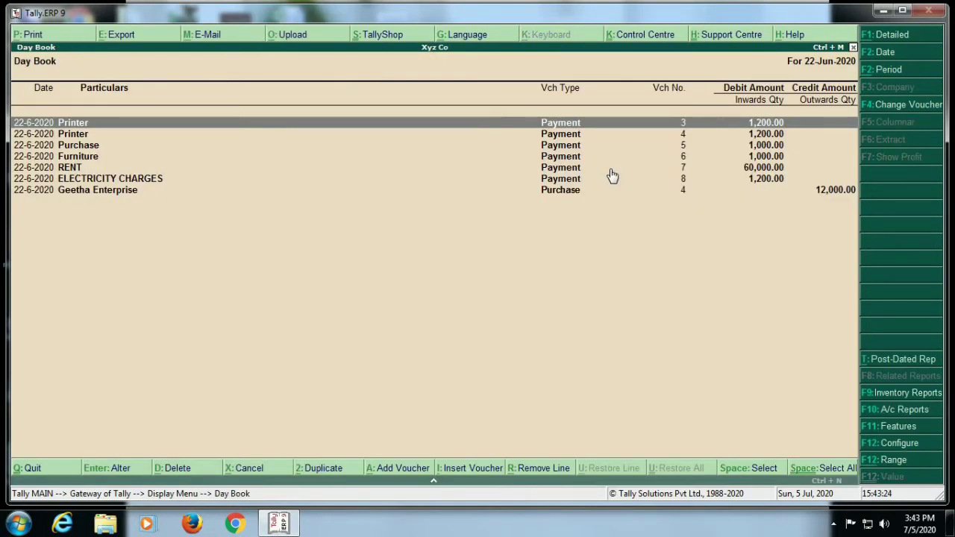
{"action": "key", "text": "Down"}
{"action": "key", "text": "Down"}
{"action": "key", "text": "Down"}
{"action": "key", "text": "Up"}
{"action": "key", "text": "Up"}
{"action": "key", "text": "Up"}
{"action": "key", "text": "alt+r"}
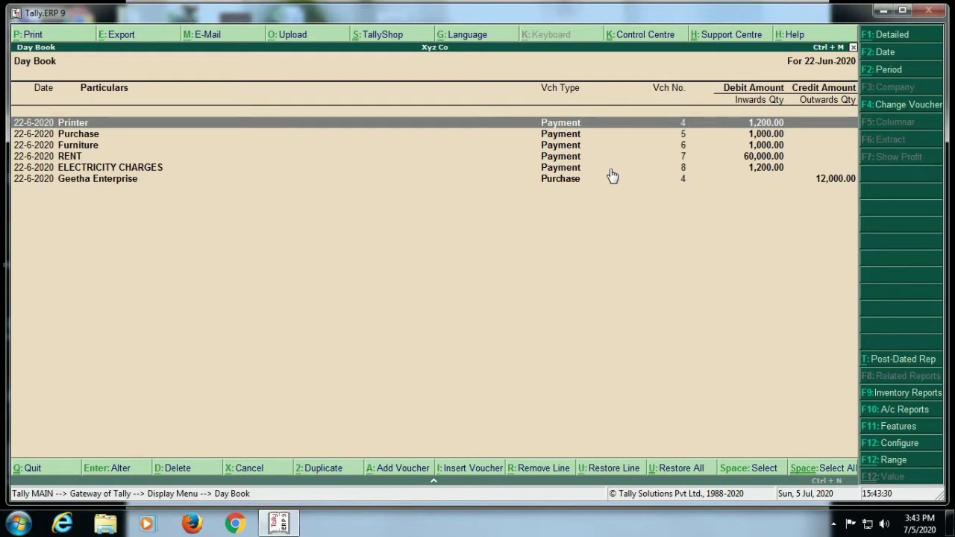
{"action": "key", "text": "alt+u"}
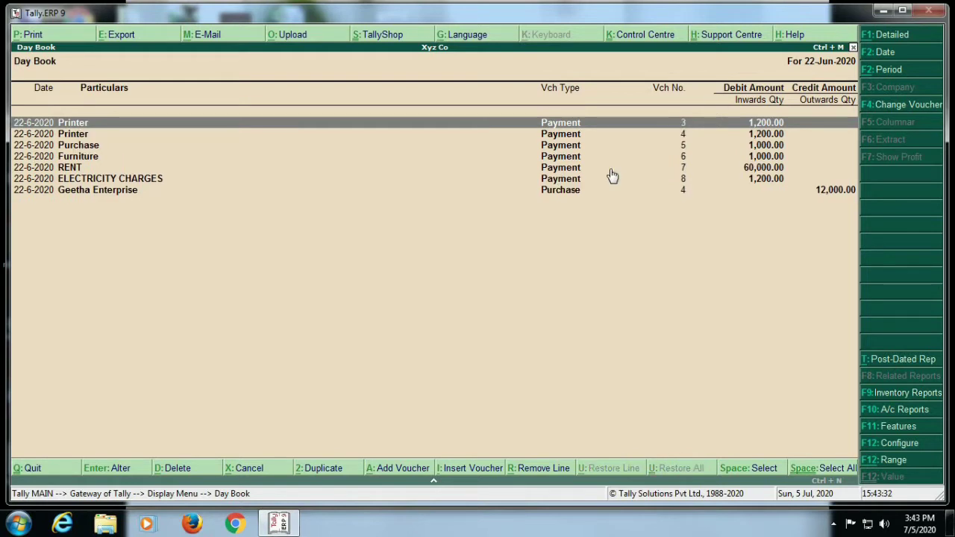
Hide several vouchers, restore them all, and duplicate Printer payment voucher No. 3.
{"action": "key", "text": "alt+r"}
{"action": "key", "text": "alt+r"}
{"action": "key", "text": "alt+r"}
{"action": "key", "text": "alt+r"}
{"action": "key", "text": "alt+r"}
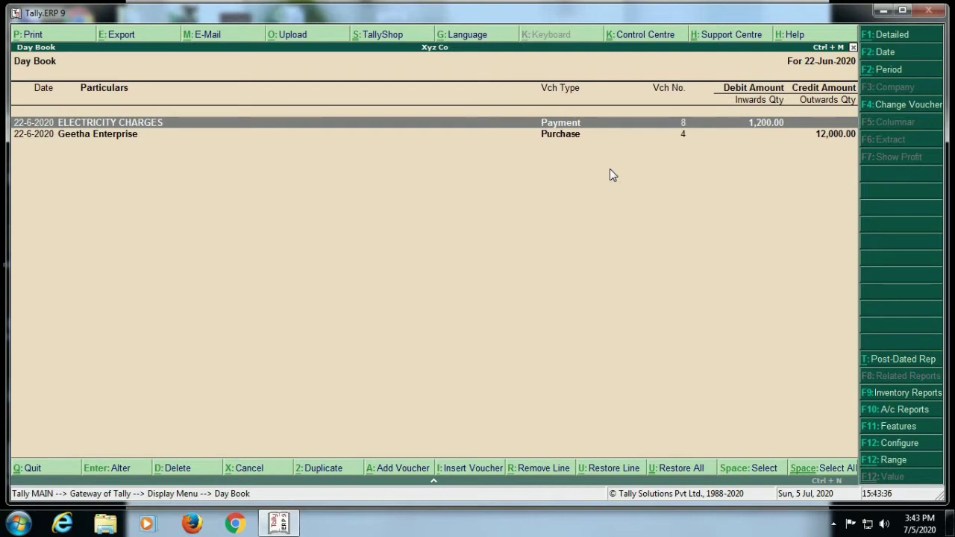
{"action": "key", "text": "ctrl+u"}
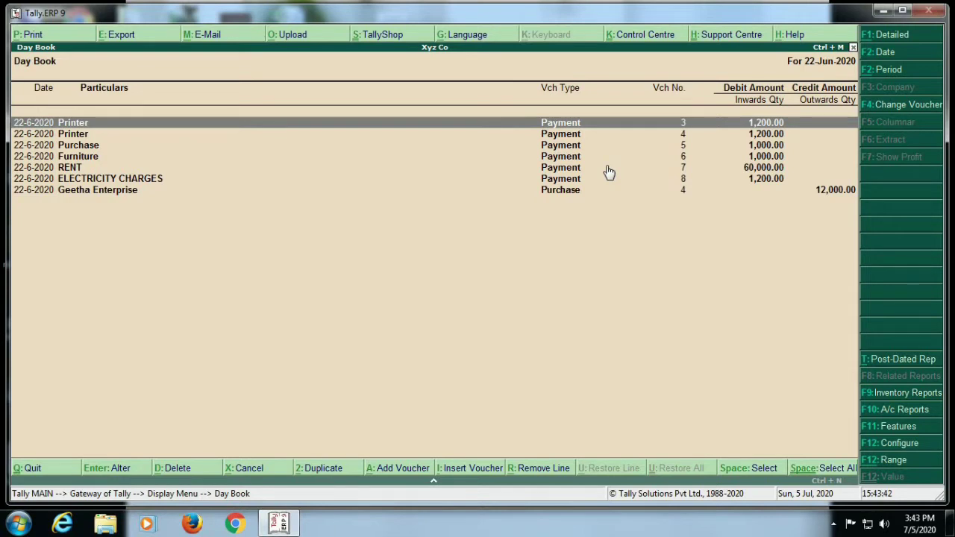
{"action": "key", "text": "alt+2"}
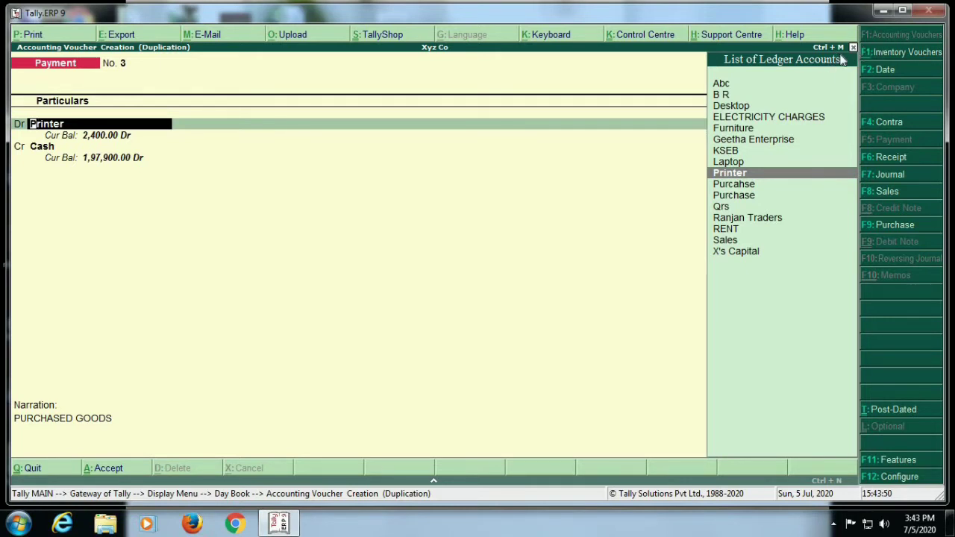
Save the duplicated Printer payment and highlight Printer payment voucher 4.
{"action": "key", "text": "Return"}
{"action": "key", "text": "Return"}
{"action": "key", "text": "Return"}
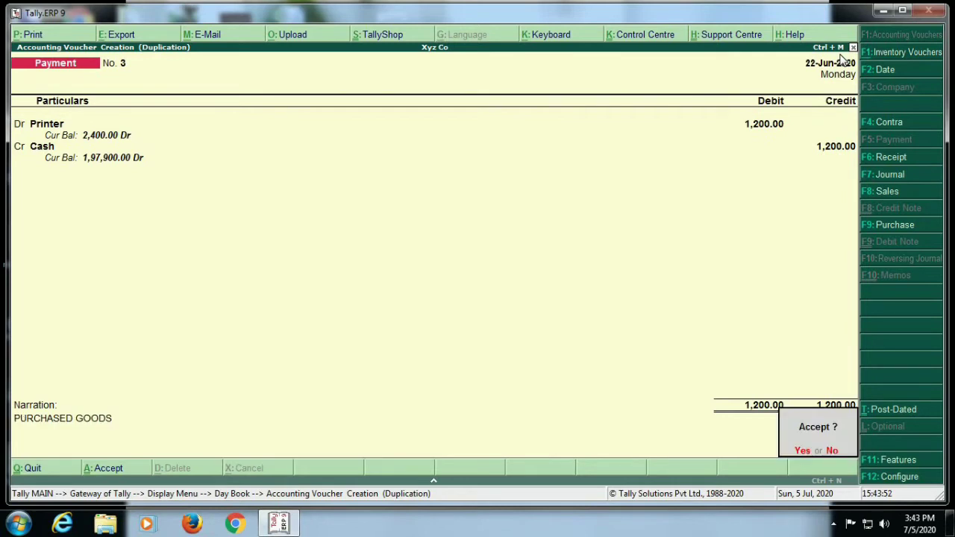
{"action": "key", "text": "Return"}
{"action": "key", "text": "Down"}
{"action": "key", "text": "Up"}
{"action": "key", "text": "Down"}
{"action": "key", "text": "Down"}
{"action": "key", "text": "Up"}
{"action": "key", "text": "Up"}
{"action": "key", "text": "Down"}
{"action": "key", "text": "Down"}
{"action": "key", "text": "Up"}
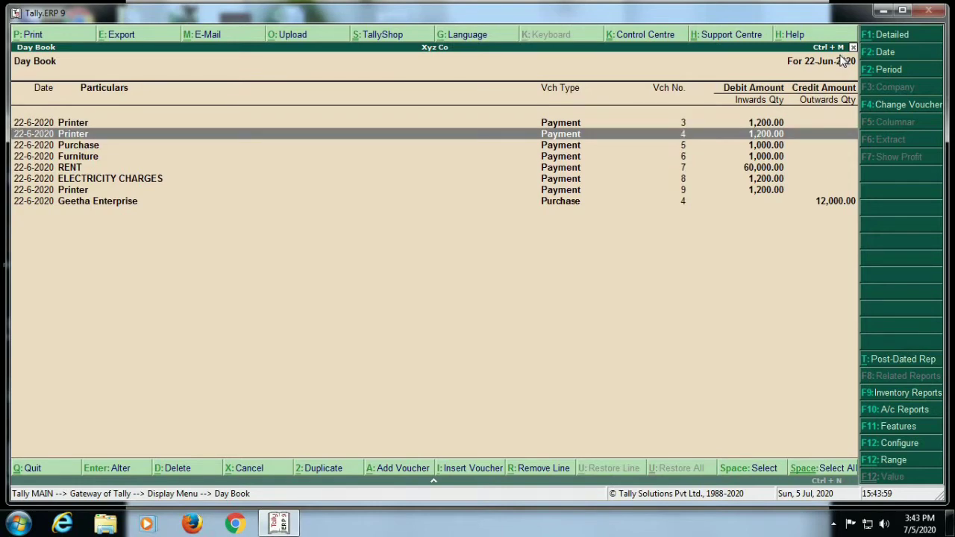
Delete Printer payment voucher 4 and cancel voucher 3.
{"action": "key", "text": "Return"}
{"action": "key", "text": "alt+d"}
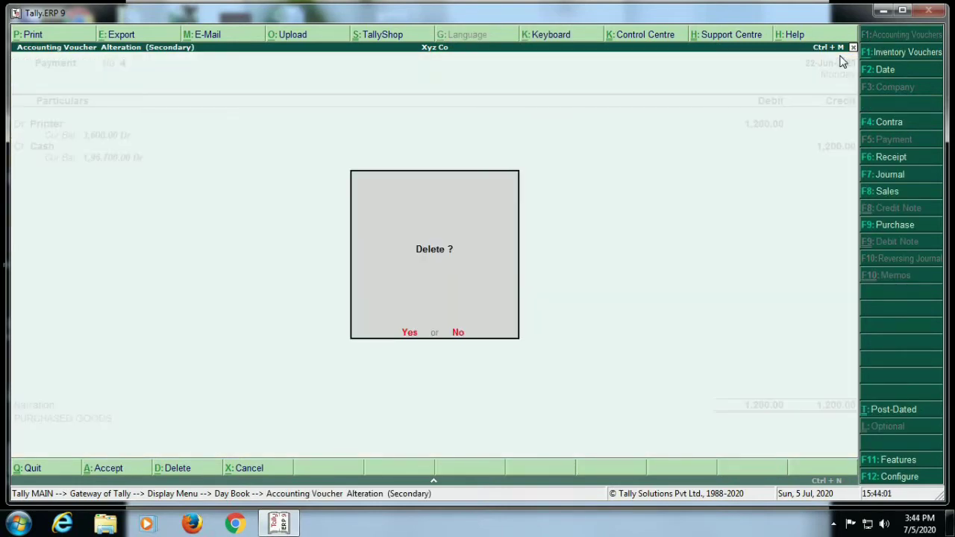
{"action": "key", "text": "y"}
{"action": "key", "text": "Return"}
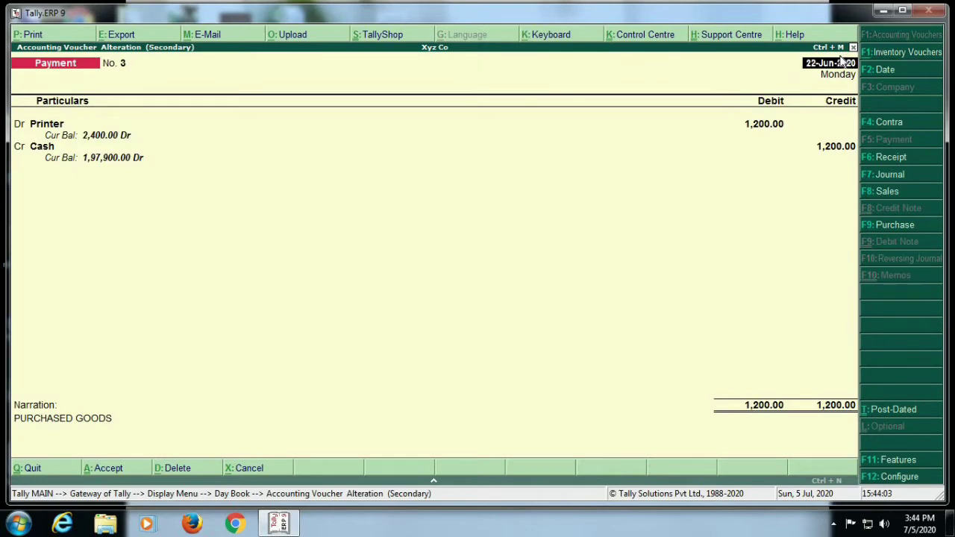
{"action": "key", "text": "alt+x"}
{"action": "key", "text": "y"}
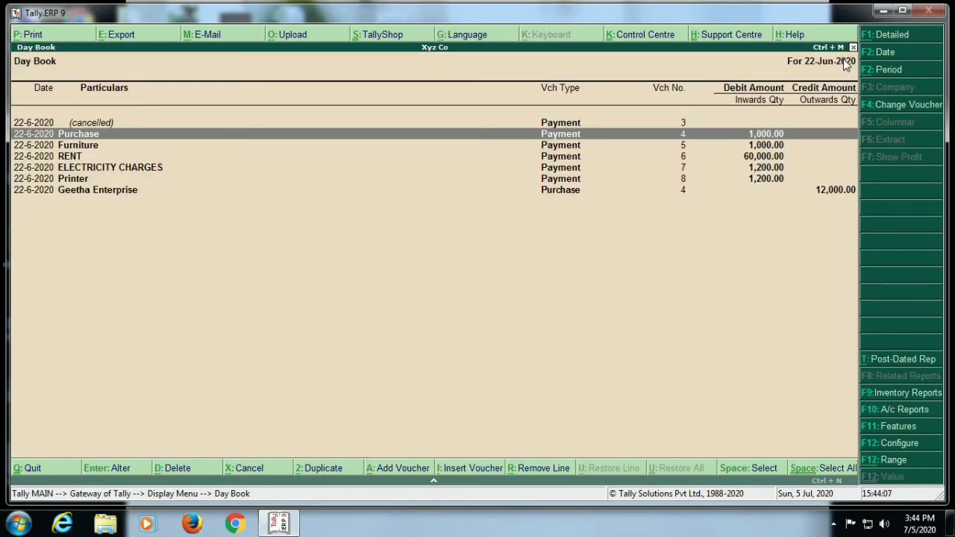
Discard a new payment voucher and close back to the Gateway of Tally.
{"action": "key", "text": "alt+a"}
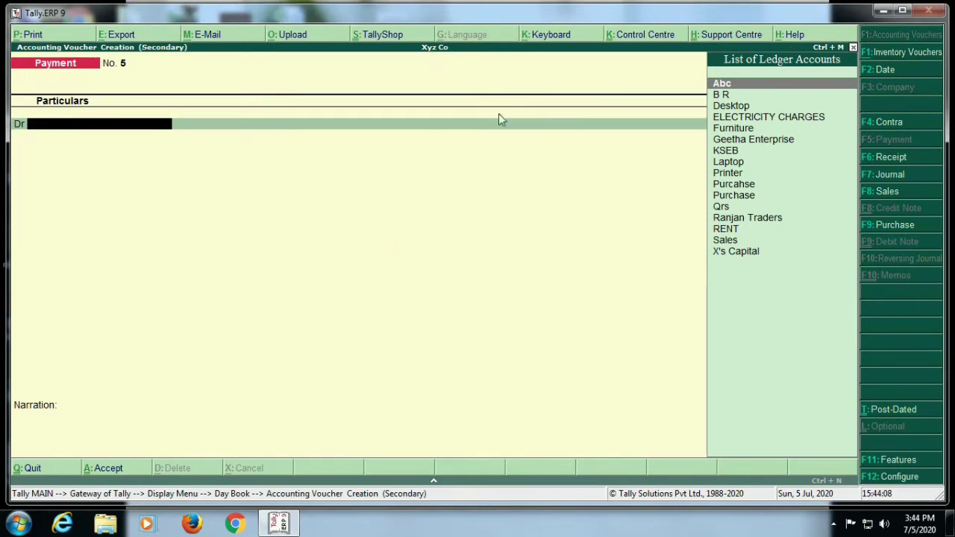
{"action": "left_click", "coordinate": [852, 48]}
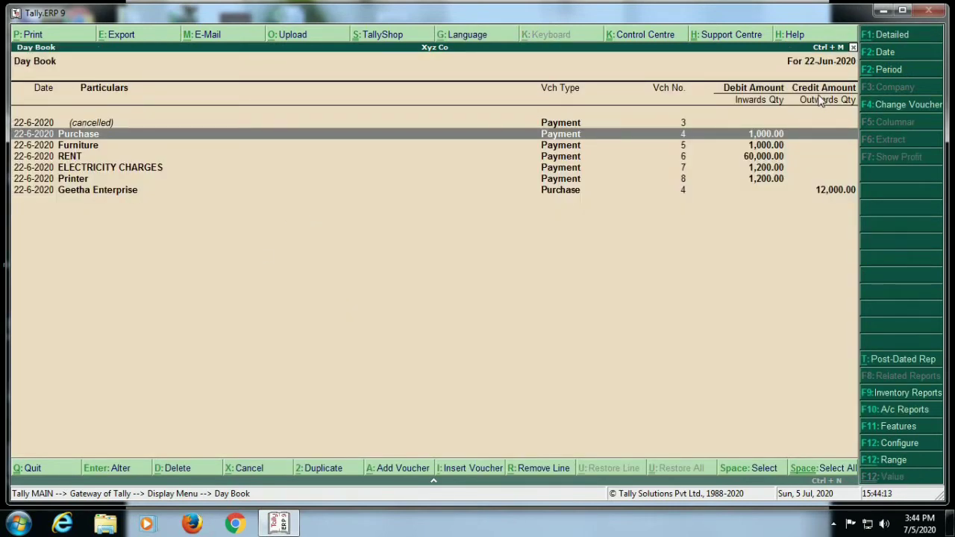
{"action": "left_click", "coordinate": [852, 47]}
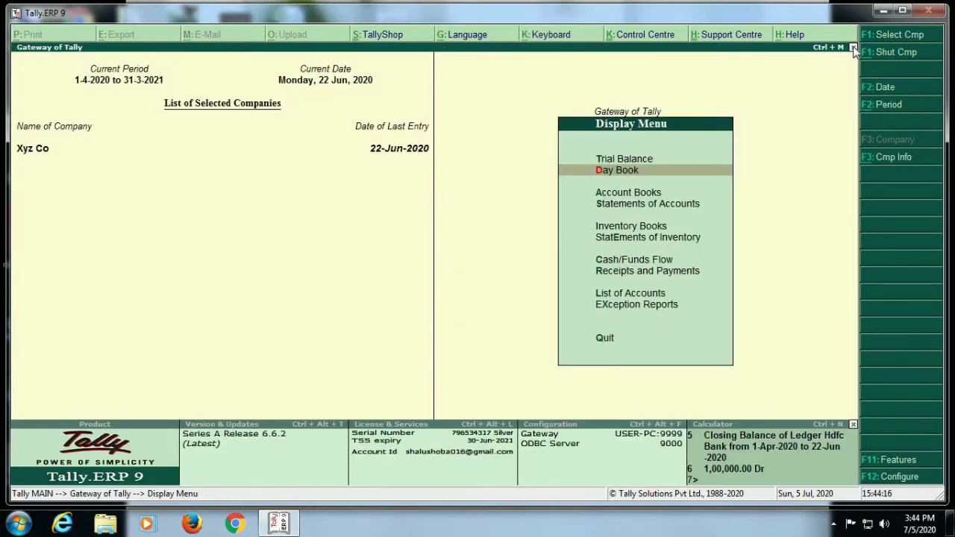
{"action": "left_click", "coordinate": [853, 48]}
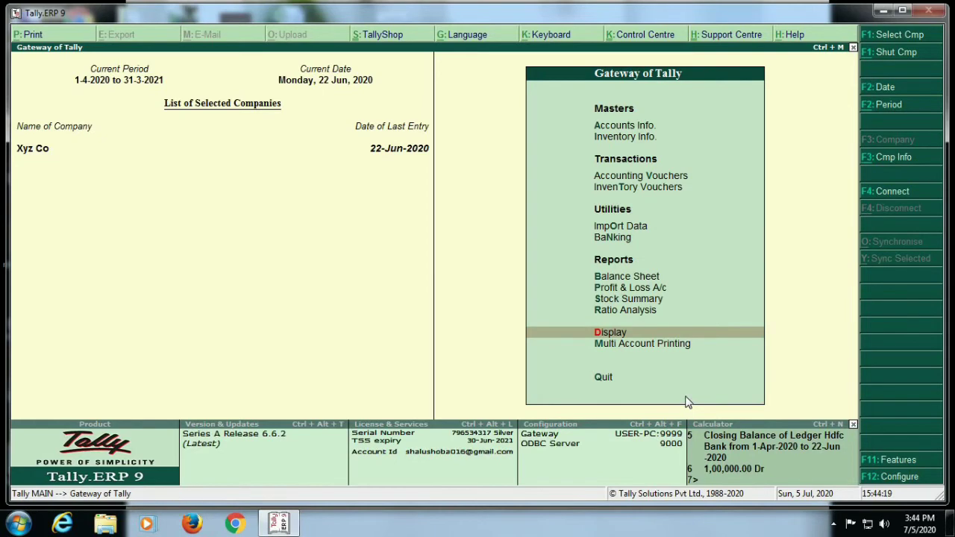
{"action": "key", "text": "Return"}
{"action": "key", "text": "Down"}
{"action": "key", "text": "Return"}
{"action": "key", "text": "Down"}
{"action": "key", "text": "Down"}
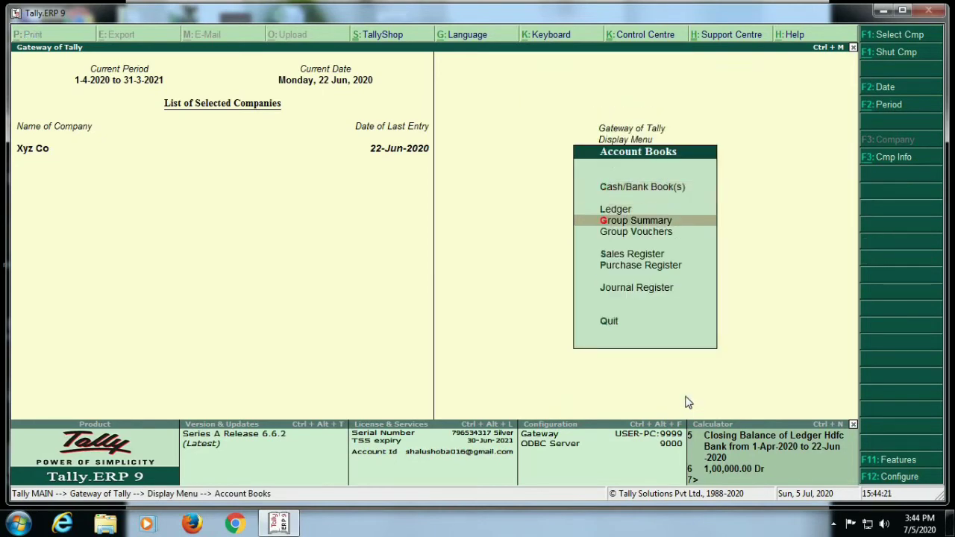
{"action": "key", "text": "Up"}
{"action": "key", "text": "Up"}
{"action": "key", "text": "Return"}
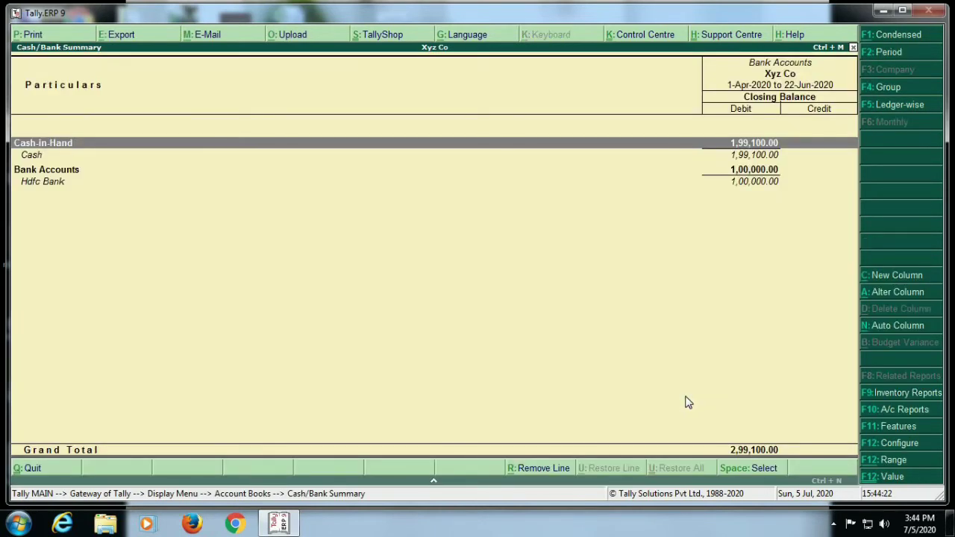
{"action": "left_click", "coordinate": [852, 47]}
{"action": "key", "text": "Down"}
{"action": "key", "text": "Return"}
{"action": "key", "text": "Down"}
{"action": "key", "text": "Down"}
{"action": "key", "text": "Down"}
{"action": "key", "text": "Down"}
{"action": "key", "text": "Down"}
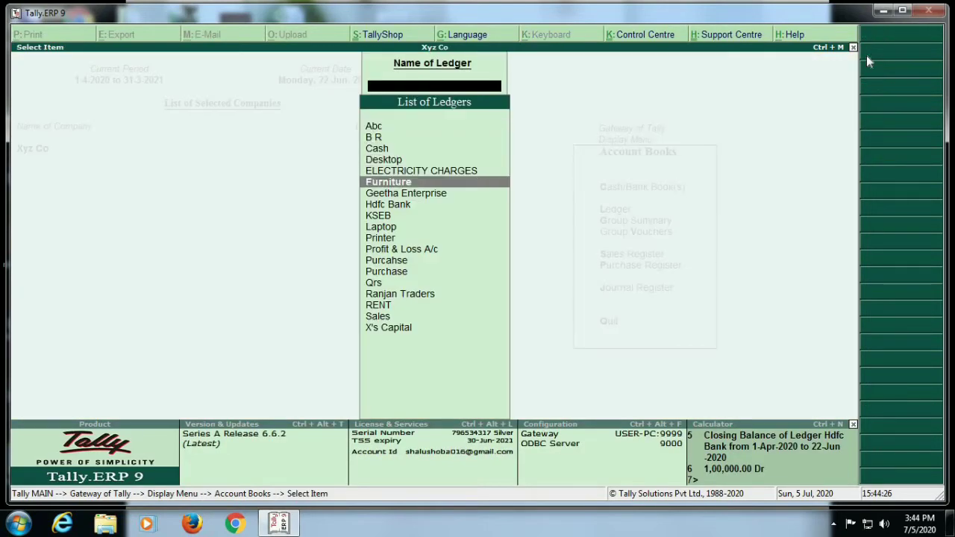
{"action": "key", "text": "Return"}
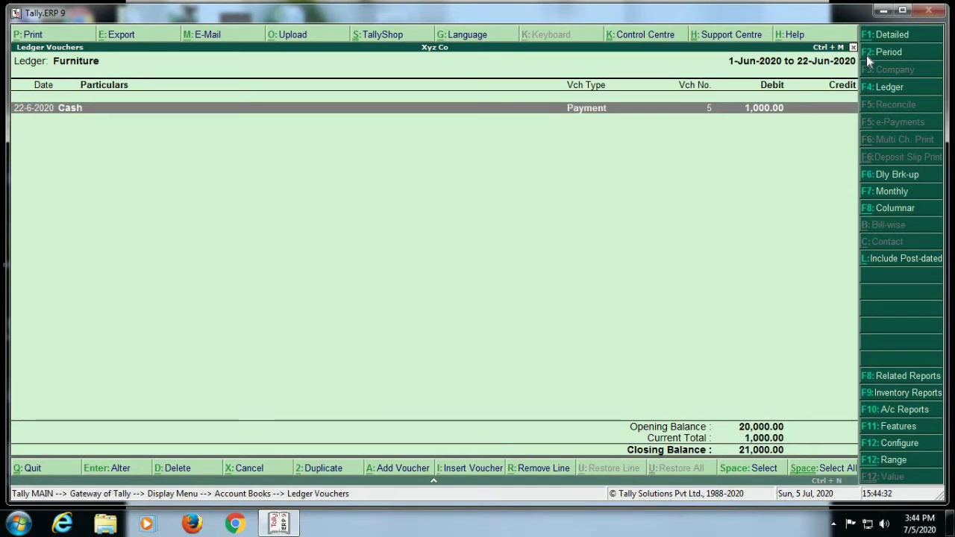
{"action": "key", "text": "alt+a"}
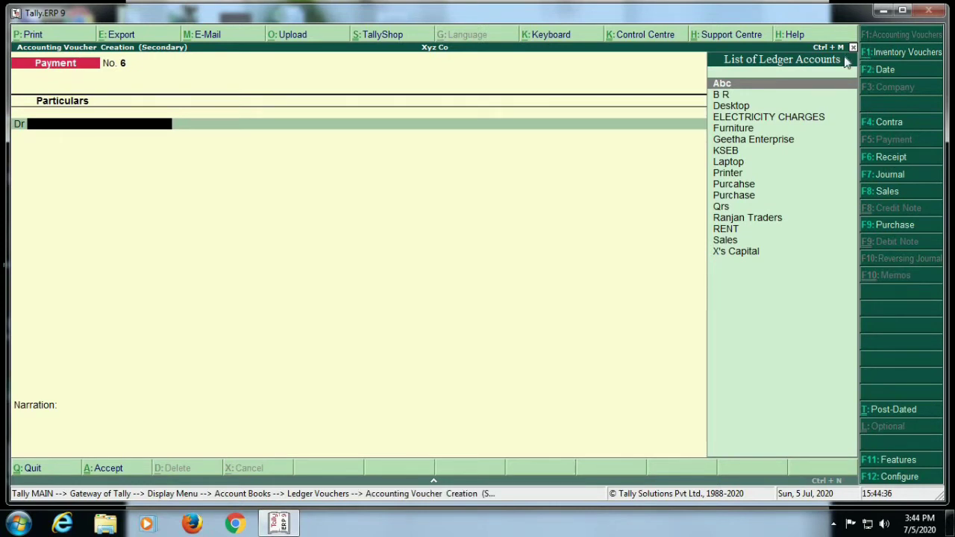
{"action": "left_click", "coordinate": [853, 47]}
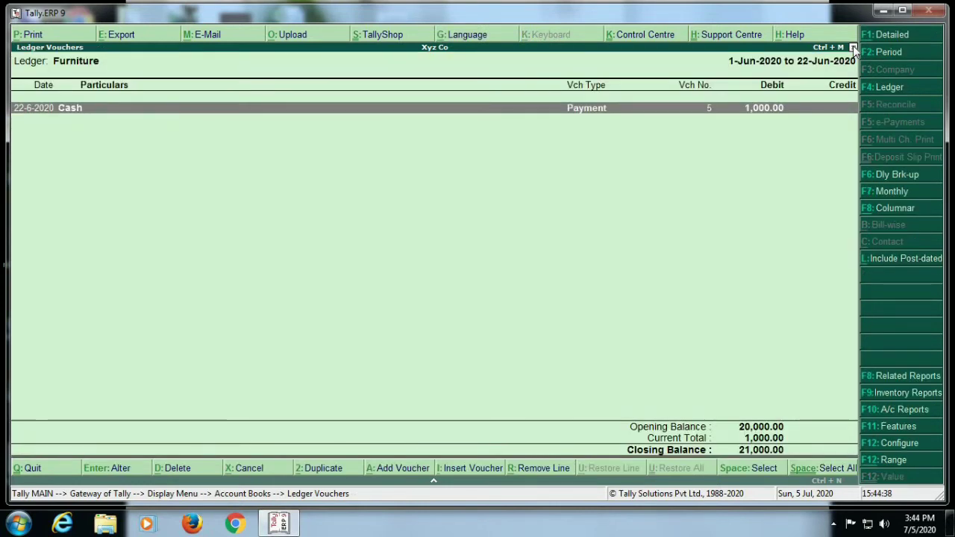
{"action": "left_click", "coordinate": [853, 47]}
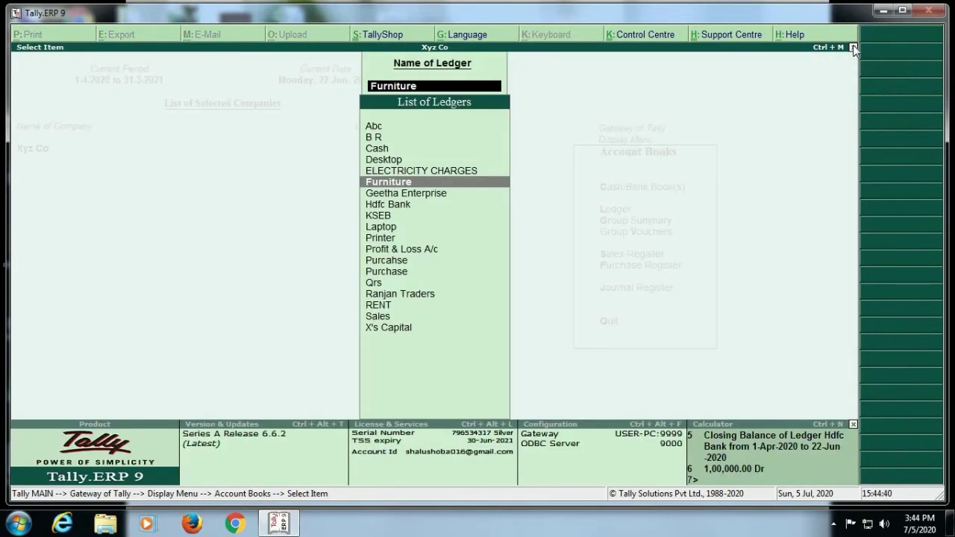
{"action": "left_click", "coordinate": [853, 47]}
{"action": "left_click", "coordinate": [853, 47]}
{"action": "left_click", "coordinate": [853, 47]}
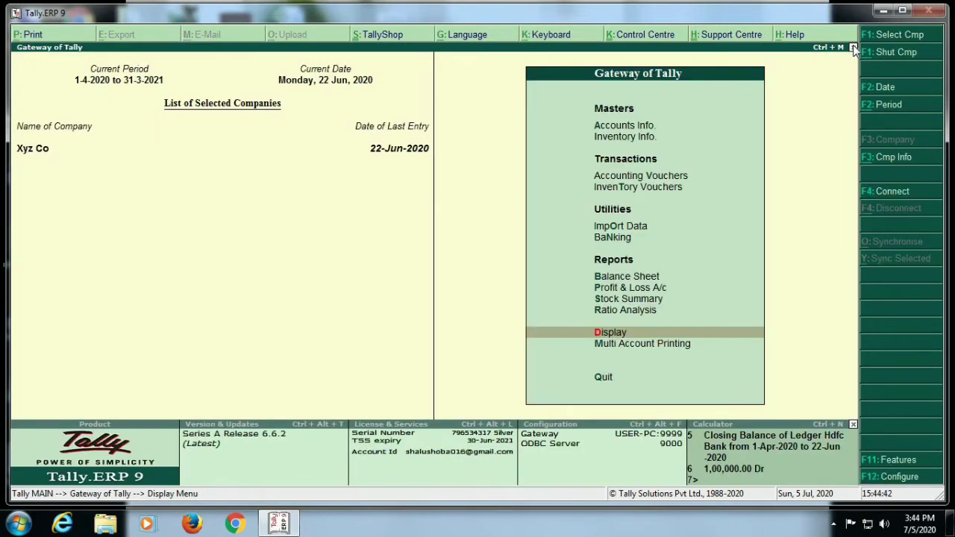
Start a new ledger named 'Rent on Buliding'.
{"action": "key", "text": "Up"}
{"action": "key", "text": "Up"}
{"action": "key", "text": "Up"}
{"action": "key", "text": "Up"}
{"action": "key", "text": "Up"}
{"action": "key", "text": "Up"}
{"action": "key", "text": "Up"}
{"action": "key", "text": "Up"}
{"action": "key", "text": "Up"}
{"action": "key", "text": "Up"}
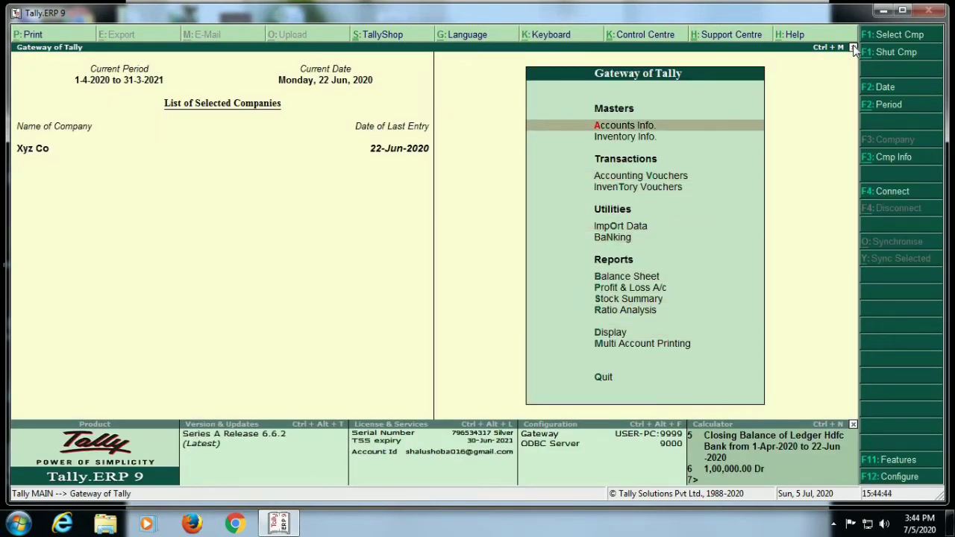
{"action": "key", "text": "Return"}
{"action": "key", "text": "Down"}
{"action": "key", "text": "Return"}
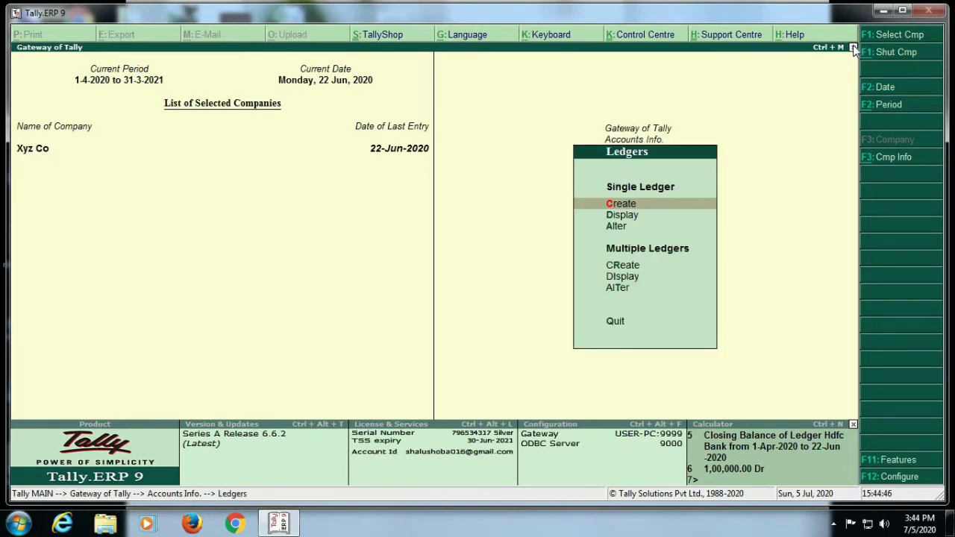
{"action": "key", "text": "Return"}
{"action": "type", "text": "Rent on Bul"}
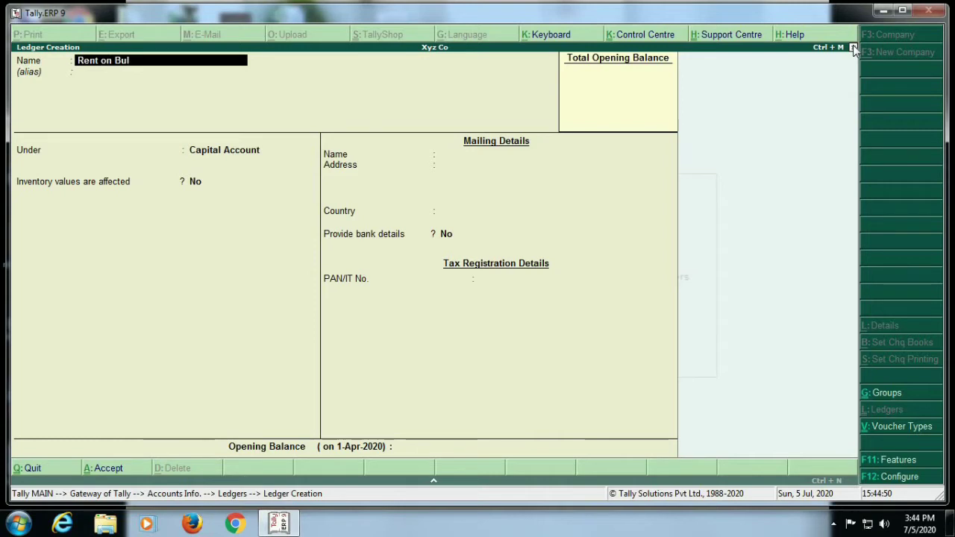
{"action": "type", "text": "iding"}
{"action": "key", "text": "Return"}
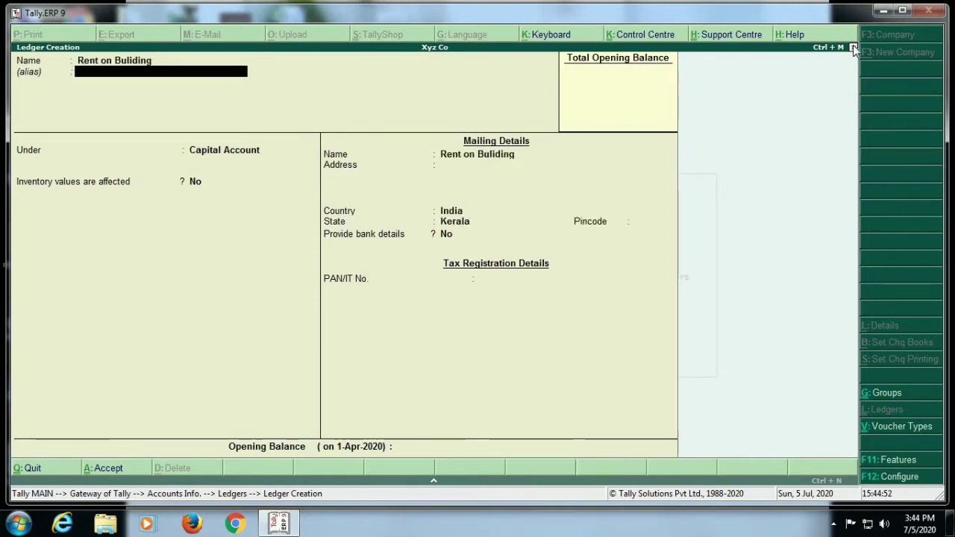
Give the ledger alias B1, group it under Indirect Expenses, and return to the Gateway.
{"action": "type", "text": "B1"}
{"action": "key", "text": "Return"}
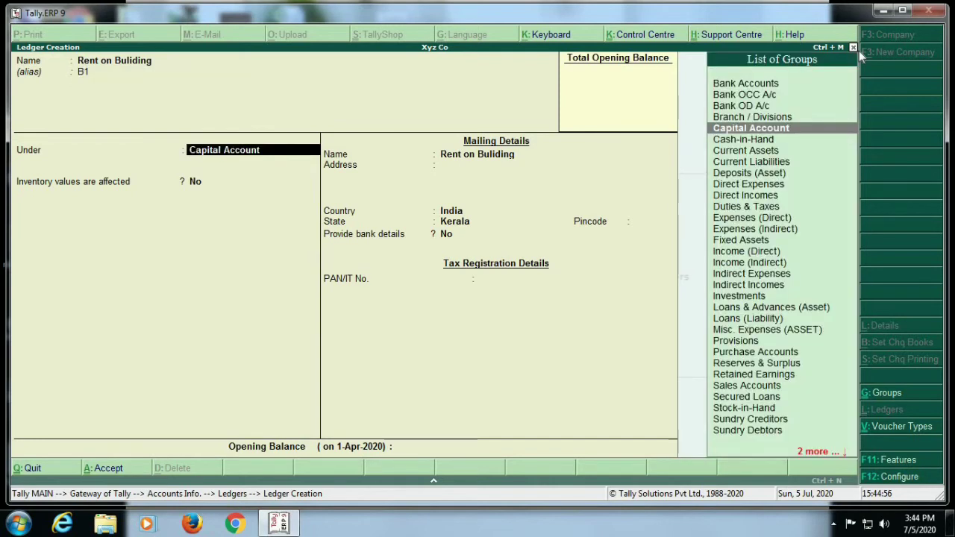
{"action": "type", "text": "ind"}
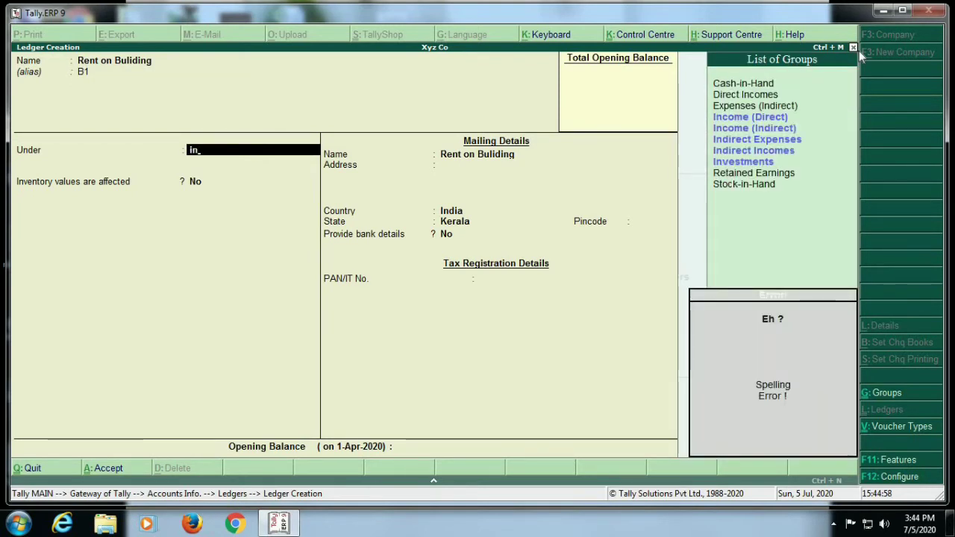
{"action": "key", "text": "Return"}
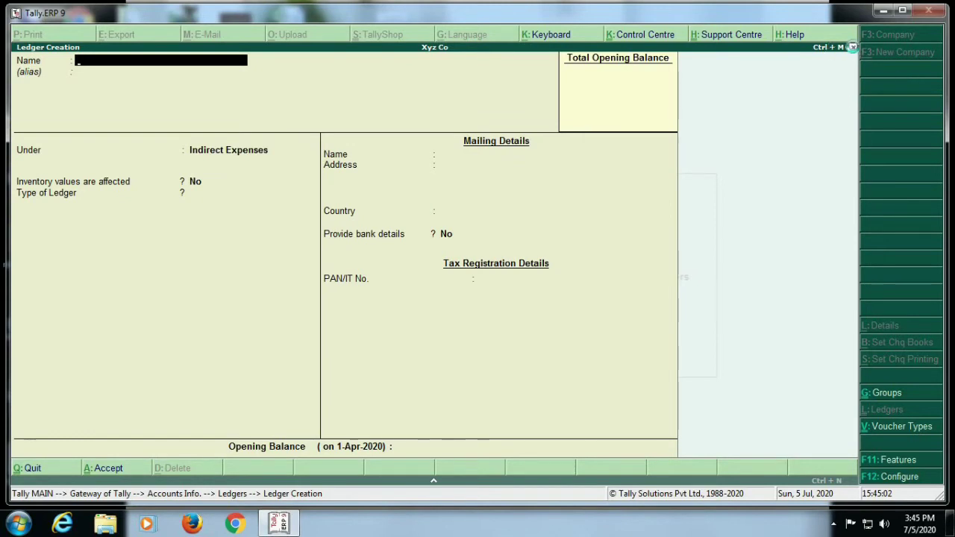
{"action": "left_click", "coordinate": [853, 47]}
{"action": "left_click", "coordinate": [852, 47]}
Start payment voucher No. 9, browse ledgers starting with 'r', then quit without saving.
{"action": "left_click", "coordinate": [853, 47]}
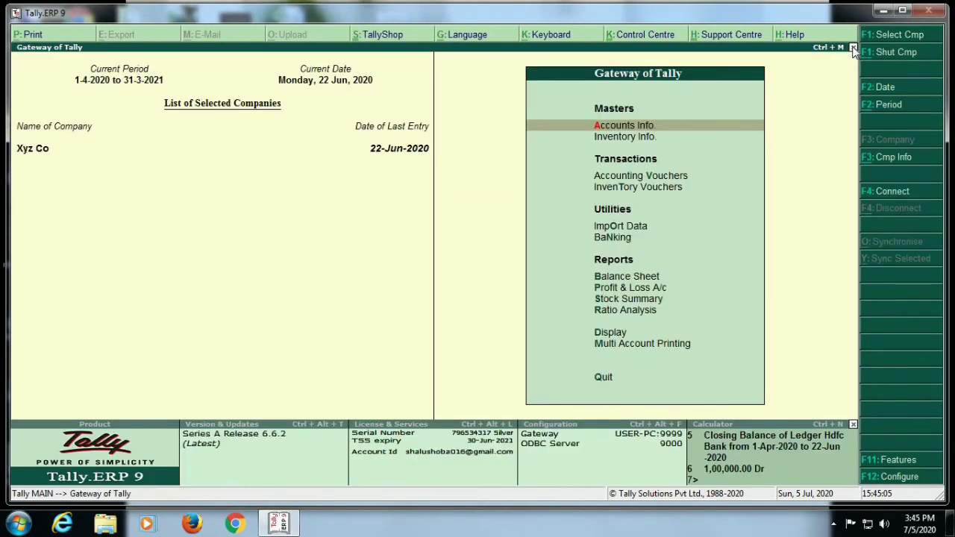
{"action": "key", "text": "Down"}
{"action": "key", "text": "Down"}
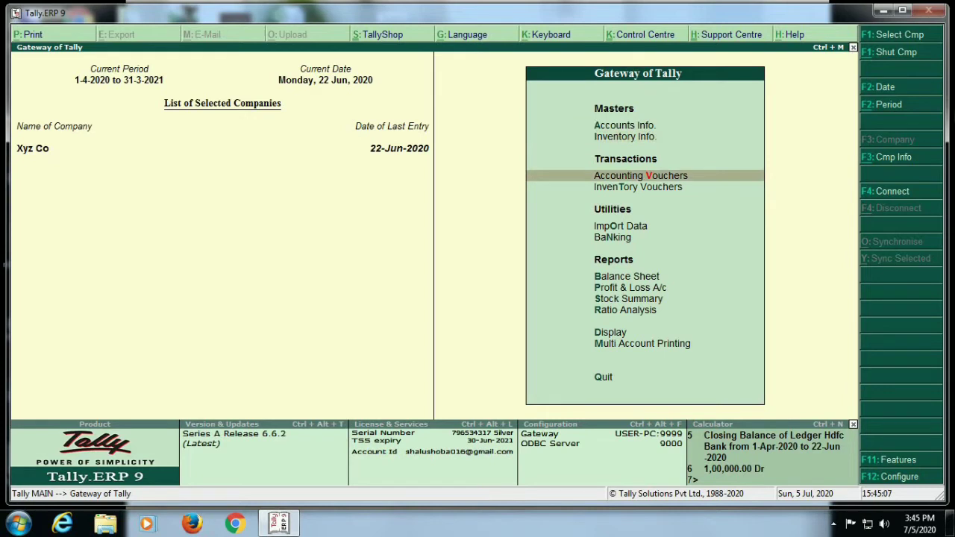
{"action": "key", "text": "Return"}
{"action": "type", "text": "Re"}
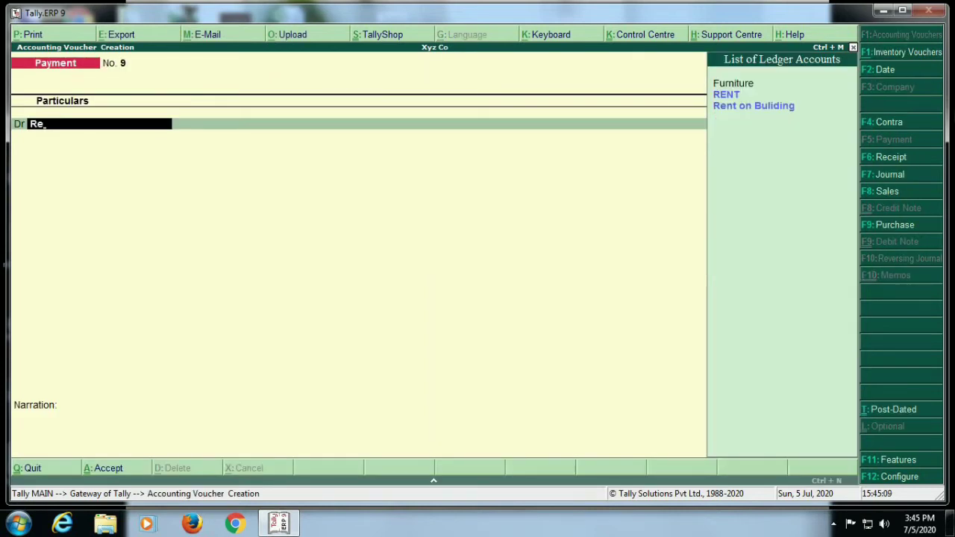
{"action": "key", "text": "BackSpace"}
{"action": "key", "text": "BackSpace"}
{"action": "type", "text": "r"}
{"action": "key", "text": "Down"}
{"action": "key", "text": "Down"}
{"action": "key", "text": "Down"}
{"action": "key", "text": "Down"}
{"action": "key", "text": "Down"}
{"action": "key", "text": "Down"}
{"action": "key", "text": "Down"}
{"action": "key", "text": "Down"}
{"action": "key", "text": "Down"}
{"action": "key", "text": "Up"}
{"action": "key", "text": "Up"}
{"action": "key", "text": "Up"}
{"action": "key", "text": "Up"}
{"action": "key", "text": "Up"}
{"action": "key", "text": "Up"}
{"action": "key", "text": "Up"}
{"action": "key", "text": "Up"}
{"action": "key", "text": "Up"}
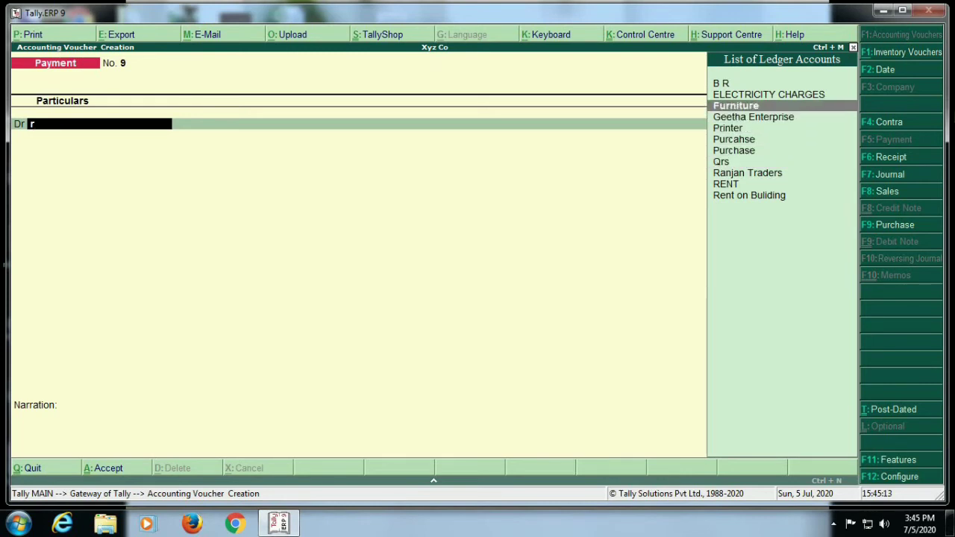
{"action": "key", "text": "Down"}
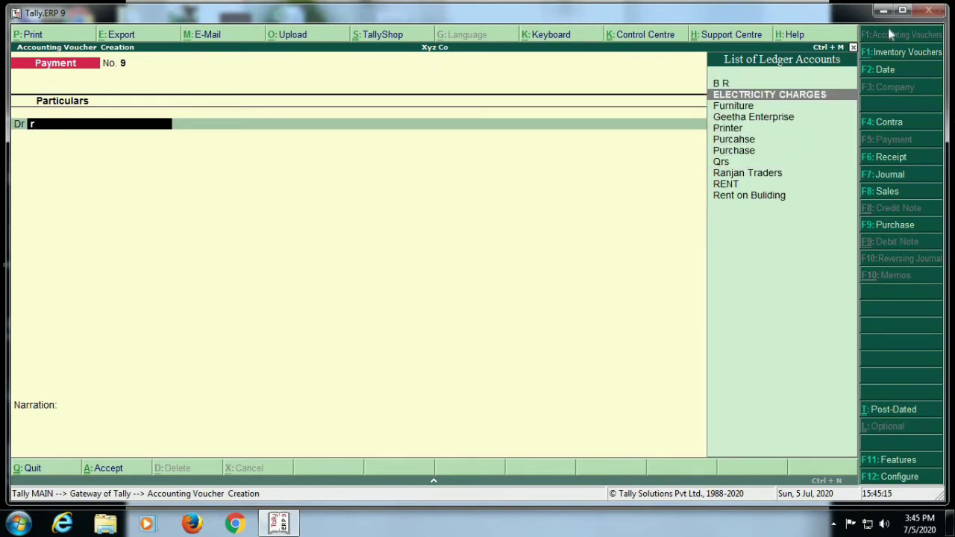
{"action": "left_click", "coordinate": [853, 47]}
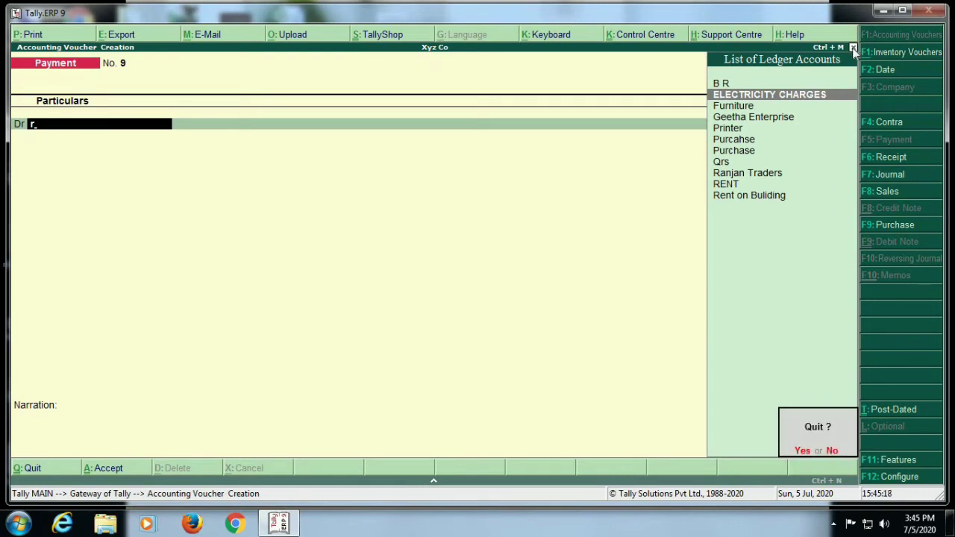
{"action": "left_click", "coordinate": [802, 452]}
Bring up the list of ledgers for alteration from Accounts Info.
{"action": "left_click", "coordinate": [640, 122]}
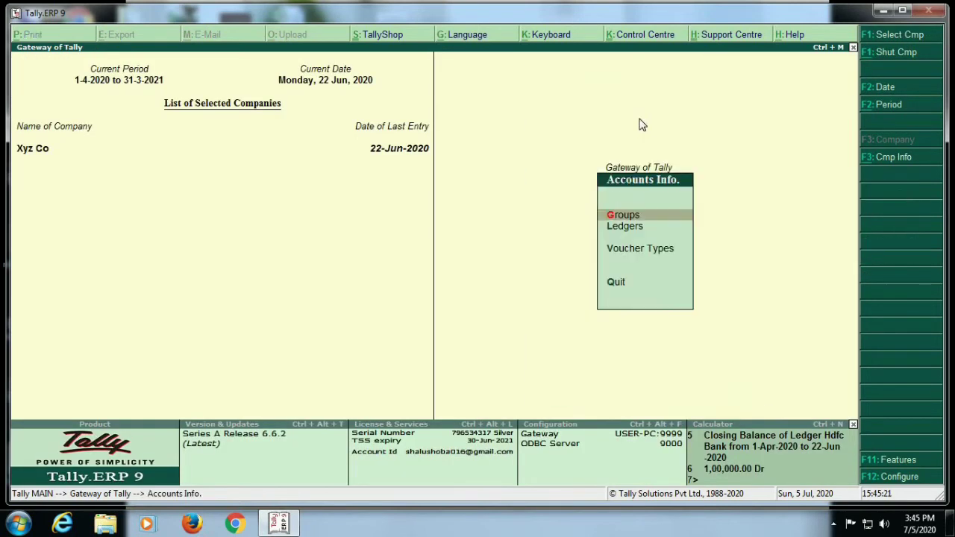
{"action": "key", "text": "Down"}
{"action": "key", "text": "Return"}
{"action": "key", "text": "Down"}
{"action": "key", "text": "Down"}
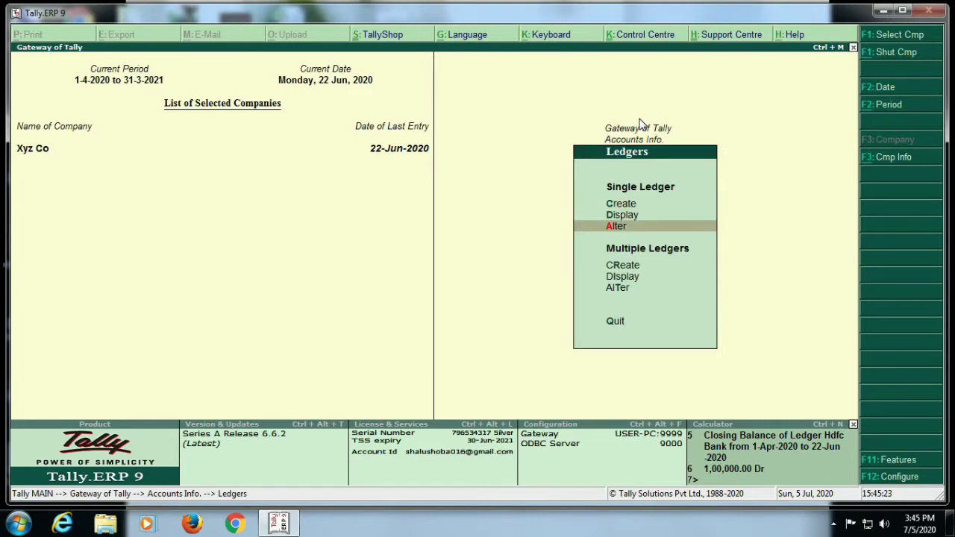
{"action": "key", "text": "Return"}
Confirm Rent on Buliding has alias B1 under Indirect Expenses, then return to the Gateway.
{"action": "type", "text": "Re"}
{"action": "key", "text": "Down"}
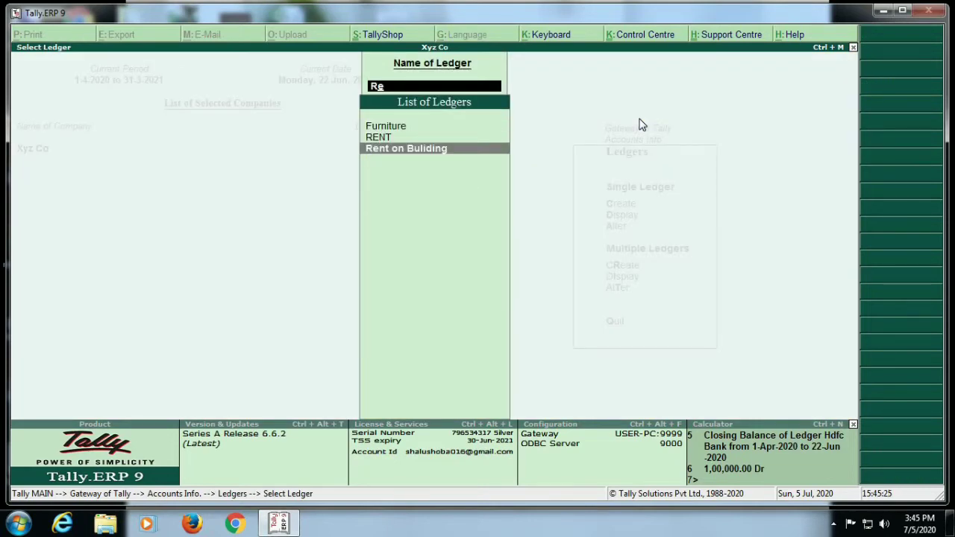
{"action": "key", "text": "Return"}
{"action": "key", "text": "Return"}
{"action": "key", "text": "Return"}
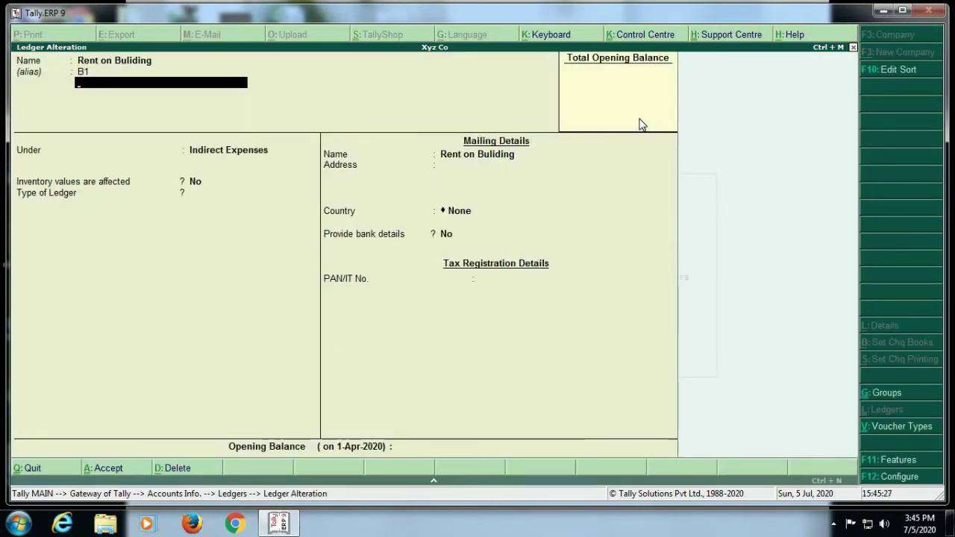
{"action": "key", "text": "Up"}
{"action": "key", "text": "Return"}
{"action": "key", "text": "Return"}
{"action": "key", "text": "Return"}
{"action": "key", "text": "Return"}
{"action": "key", "text": "Return"}
{"action": "key", "text": "Return"}
{"action": "key", "text": "Return"}
{"action": "key", "text": "Return"}
{"action": "key", "text": "Return"}
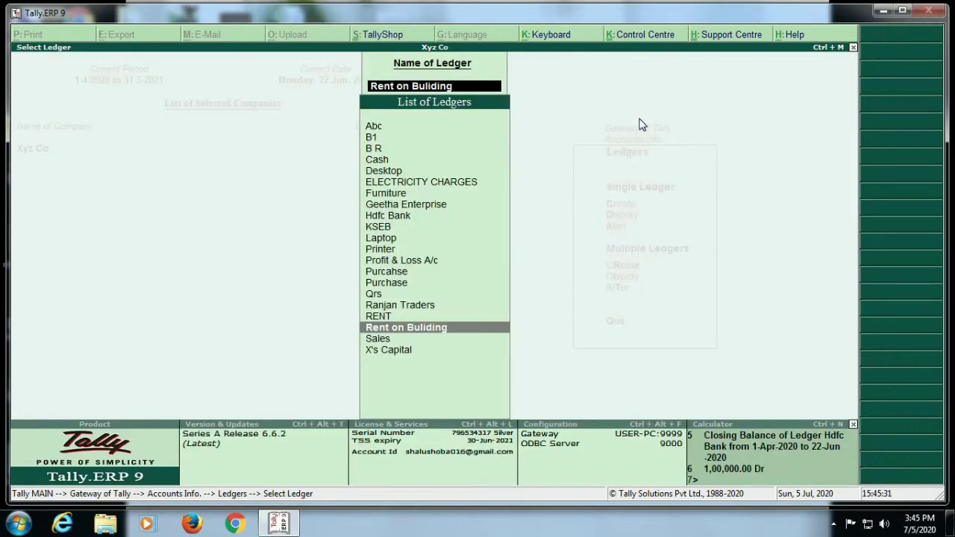
{"action": "left_click", "coordinate": [854, 48]}
{"action": "left_click", "coordinate": [853, 48]}
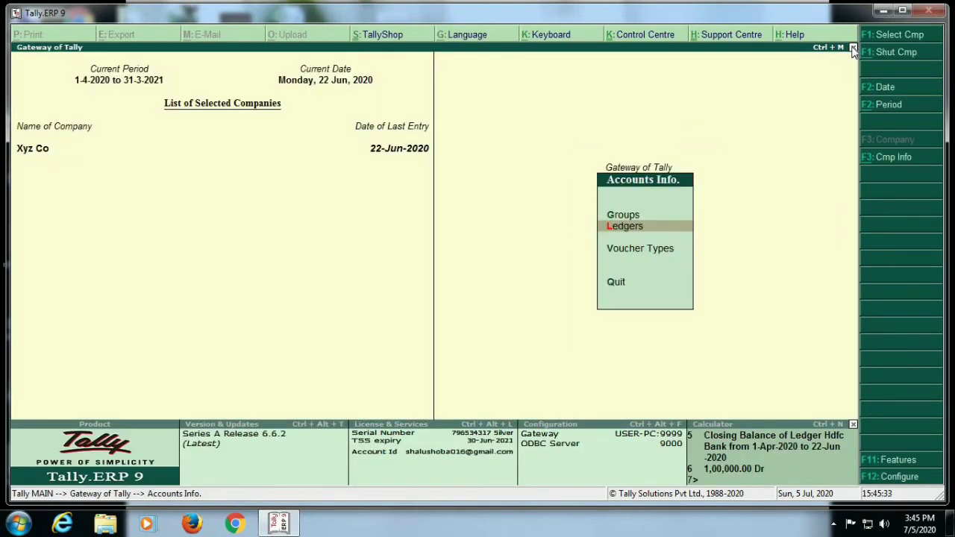
{"action": "left_click", "coordinate": [854, 48]}
Record payment voucher 9: Rent on Buliding (B1) Dr 13,000, Cash Cr, narration 'paid rent'.
{"action": "left_click", "coordinate": [612, 177]}
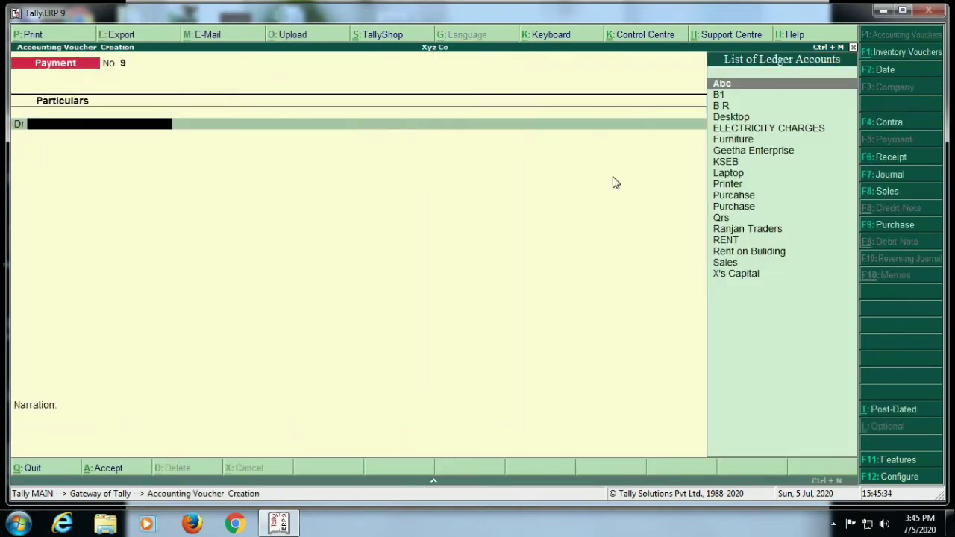
{"action": "type", "text": "B1"}
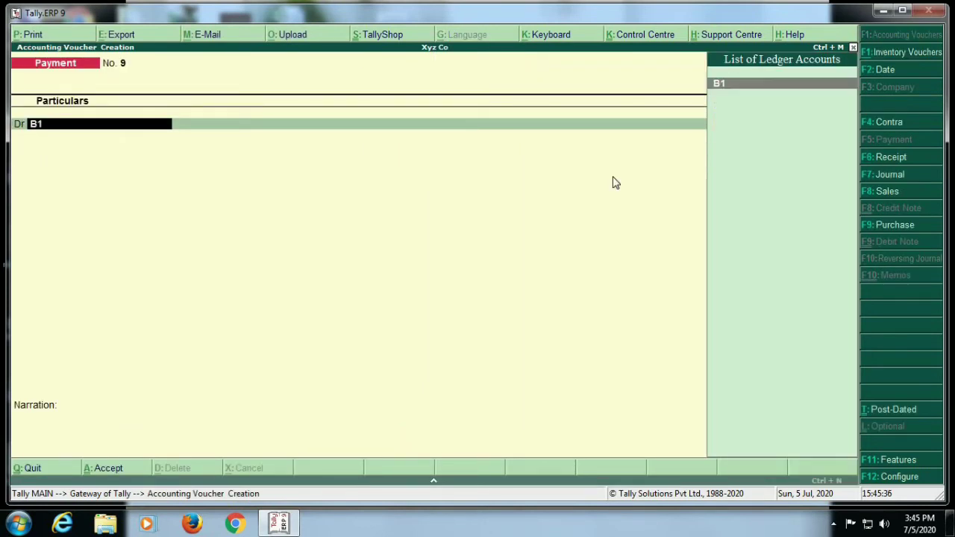
{"action": "key", "text": "Return"}
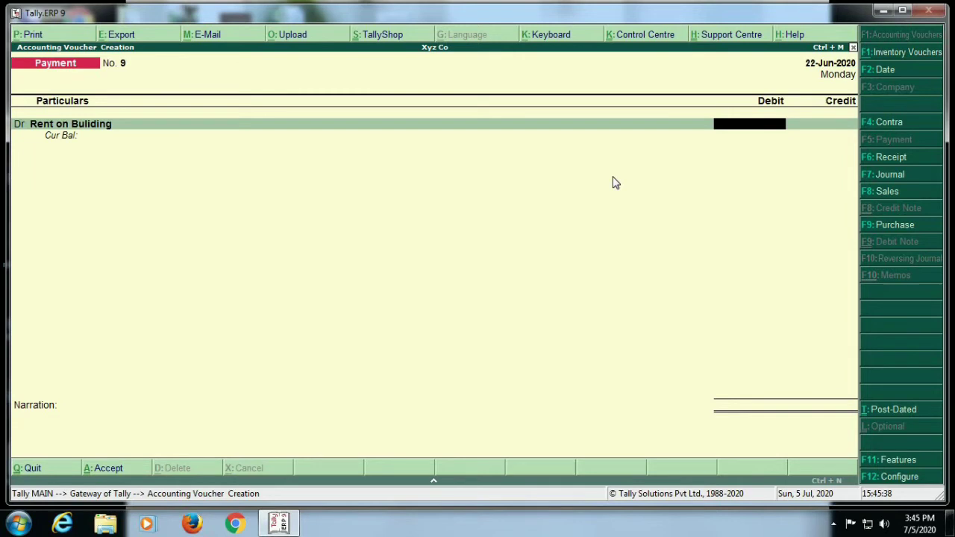
{"action": "type", "text": "13000"}
{"action": "key", "text": "Return"}
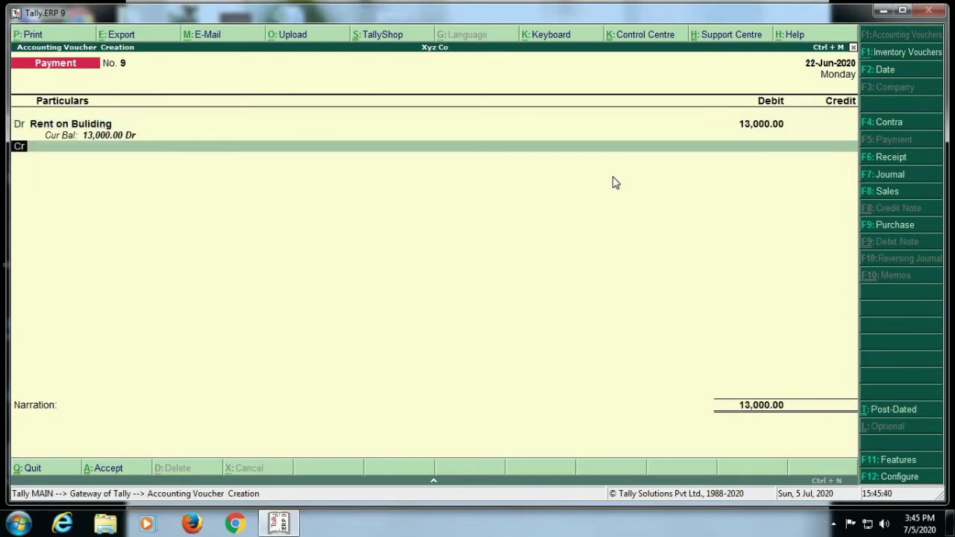
{"action": "key", "text": "Return"}
{"action": "type", "text": "Cash"}
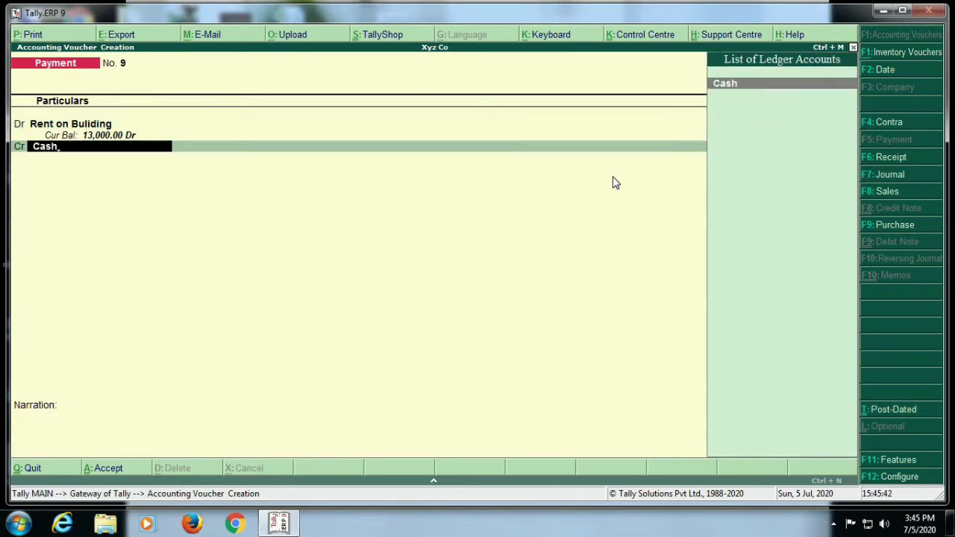
{"action": "key", "text": "Return"}
{"action": "key", "text": "Return"}
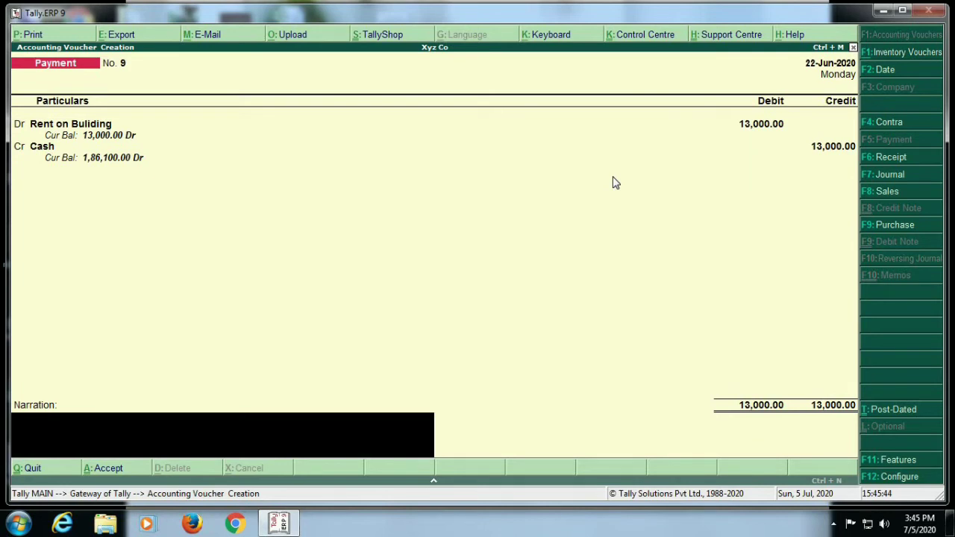
{"action": "type", "text": "paid rent"}
{"action": "key", "text": "Return"}
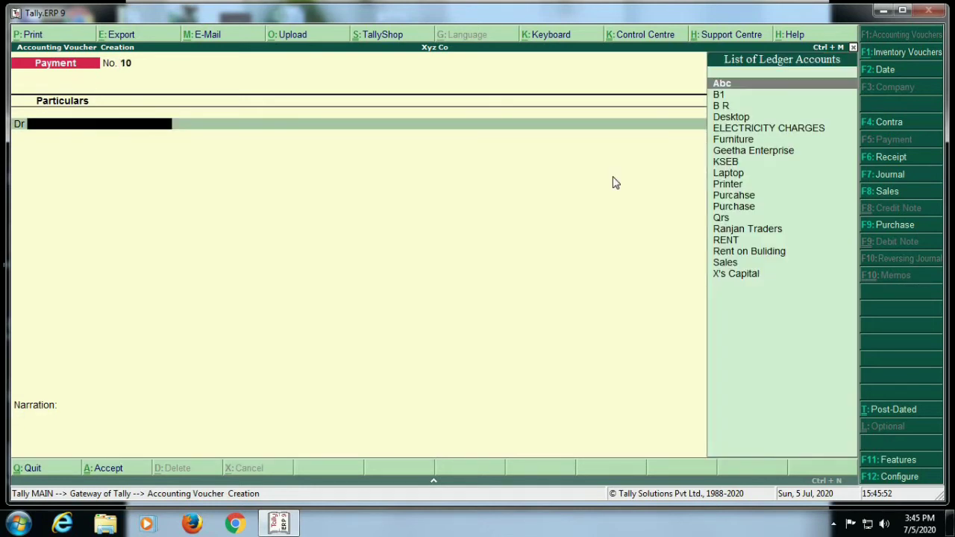
Record payment voucher 10: Rent on Buliding Dr 12,000 from Cash, narration 'paid rent'.
{"action": "key", "text": "Down"}
{"action": "key", "text": "Down"}
{"action": "key", "text": "Down"}
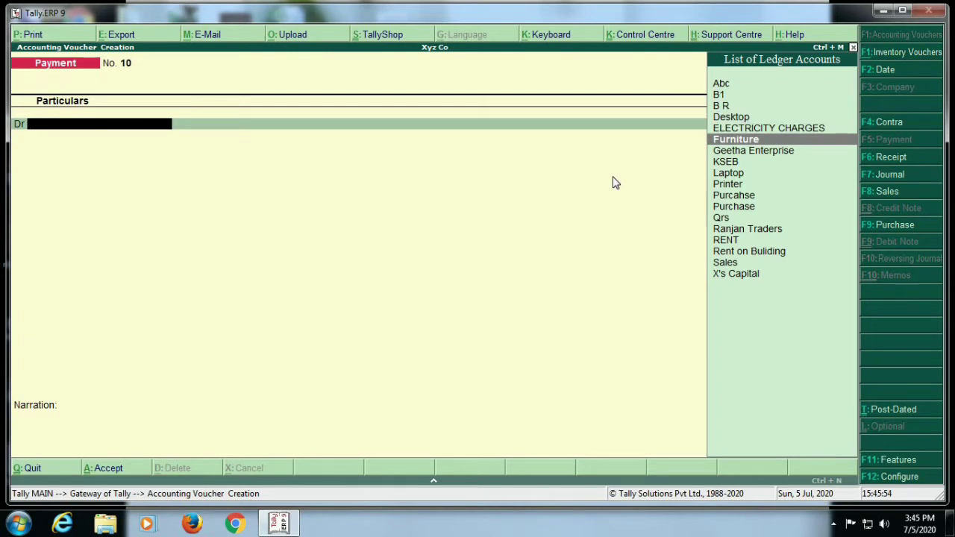
{"action": "key", "text": "Down"}
{"action": "key", "text": "Down"}
{"action": "key", "text": "Down"}
{"action": "key", "text": "Down"}
{"action": "key", "text": "Down"}
{"action": "key", "text": "Down"}
{"action": "key", "text": "Down"}
{"action": "key", "text": "Down"}
{"action": "key", "text": "Down"}
{"action": "key", "text": "Down"}
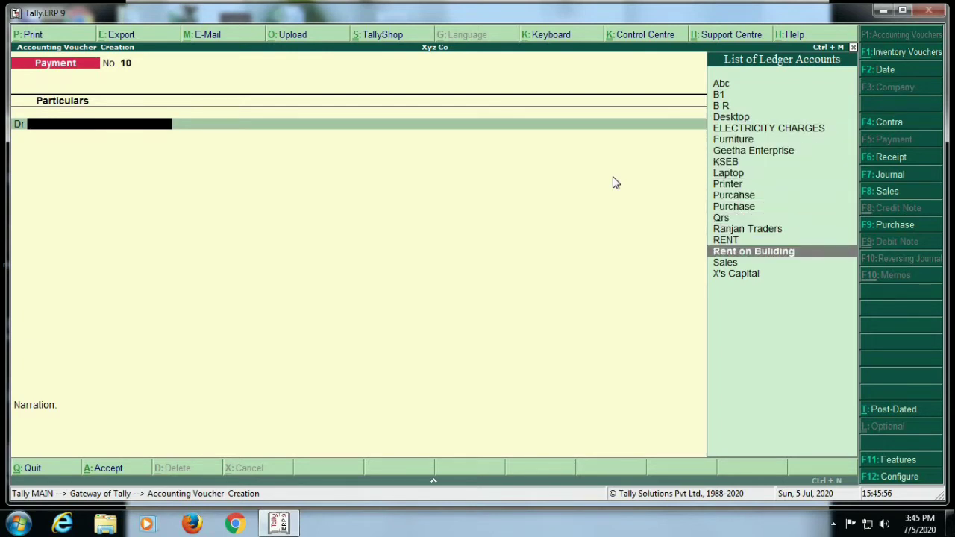
{"action": "key", "text": "Return"}
{"action": "type", "text": "12,000"}
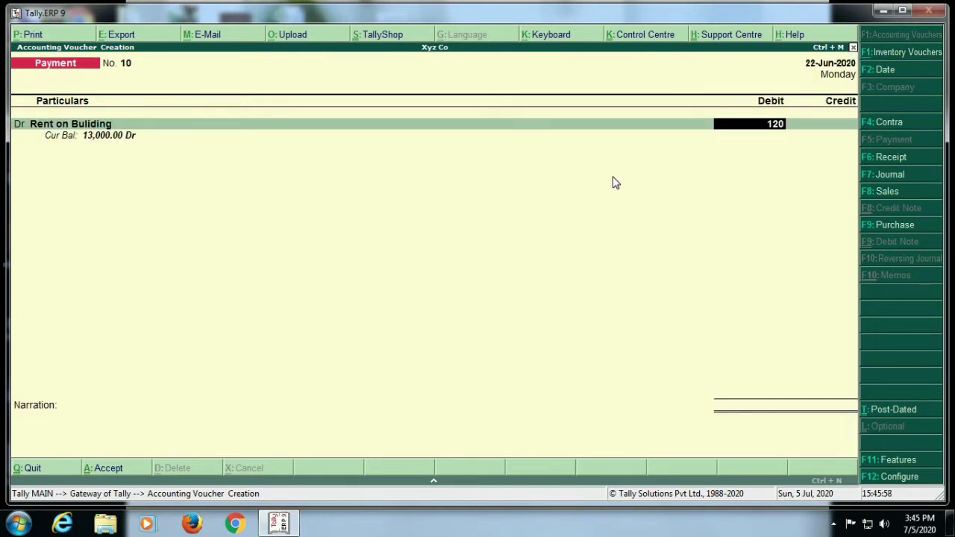
{"action": "key", "text": "Return"}
{"action": "key", "text": "Return"}
{"action": "key", "text": "Return"}
{"action": "type", "text": "paid rent"}
{"action": "key", "text": "Return"}
{"action": "key", "text": "Return"}
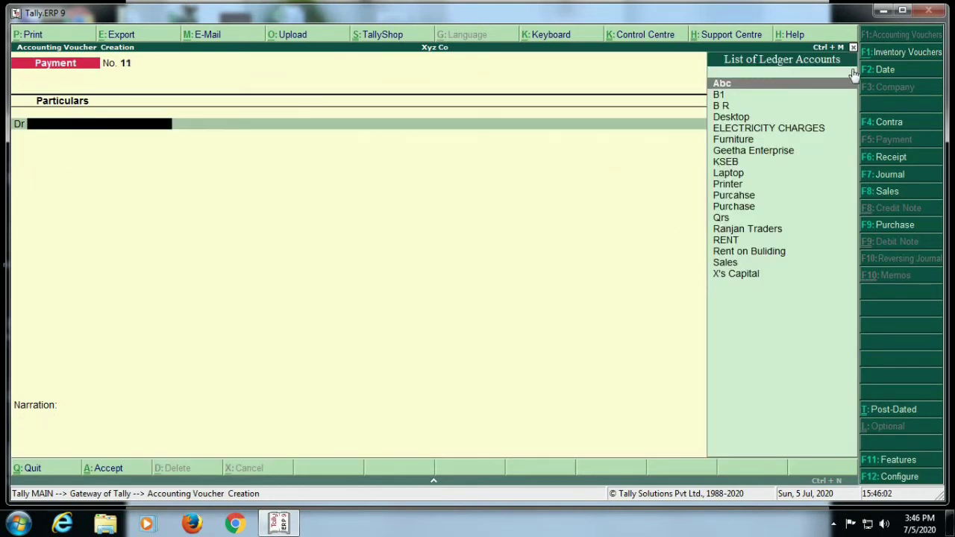
{"action": "left_click", "coordinate": [854, 48]}
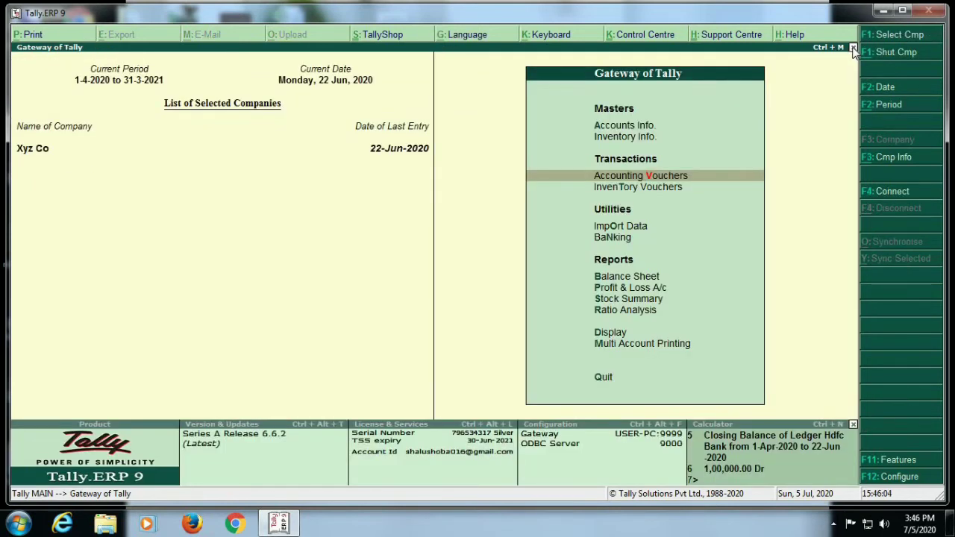
Open the Balance Sheet in detailed view, step through its rows, and bring up its print settings.
{"action": "left_click", "coordinate": [604, 277]}
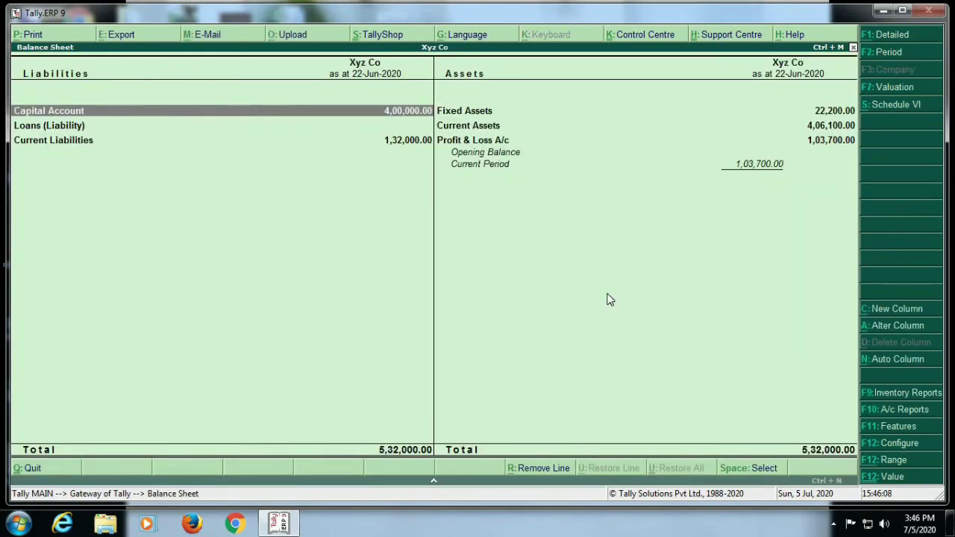
{"action": "key", "text": "alt+F1"}
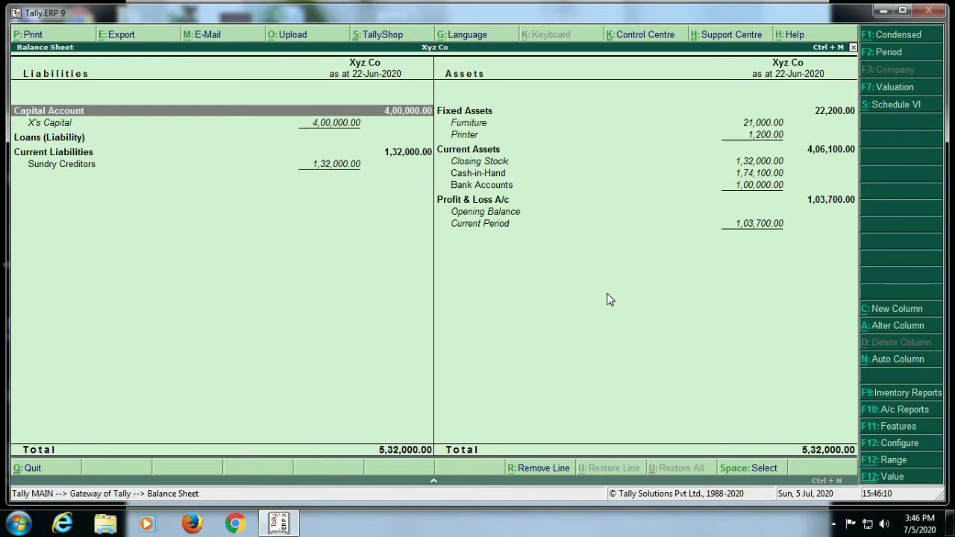
{"action": "key", "text": "Down"}
{"action": "key", "text": "Down"}
{"action": "key", "text": "Right"}
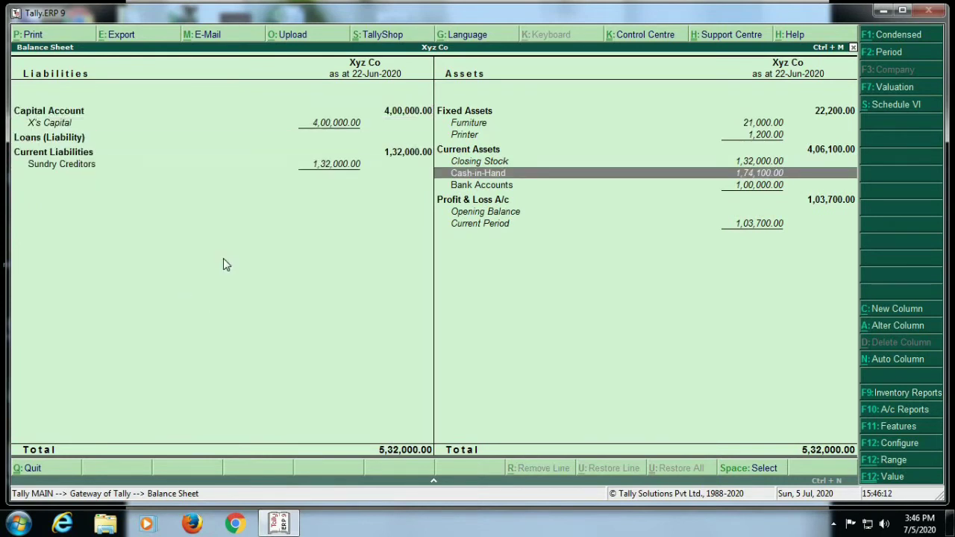
{"action": "key", "text": "Down"}
{"action": "key", "text": "alt+p"}
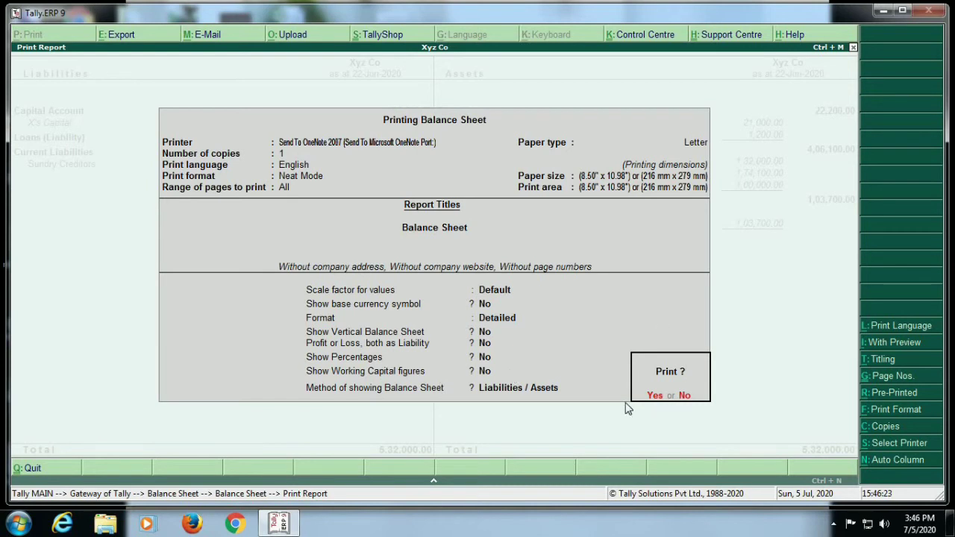
Keep Send To OneNote 2007 as printer and Default scale factor, then close the print settings.
{"action": "left_click", "coordinate": [892, 446]}
{"action": "key", "text": "Down"}
{"action": "key", "text": "Up"}
{"action": "key", "text": "Up"}
{"action": "key", "text": "Down"}
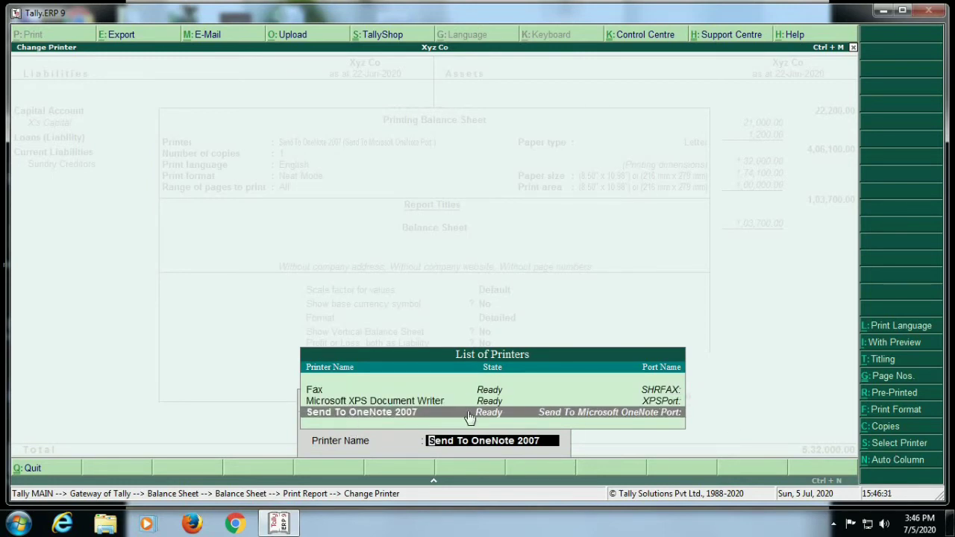
{"action": "key", "text": "Return"}
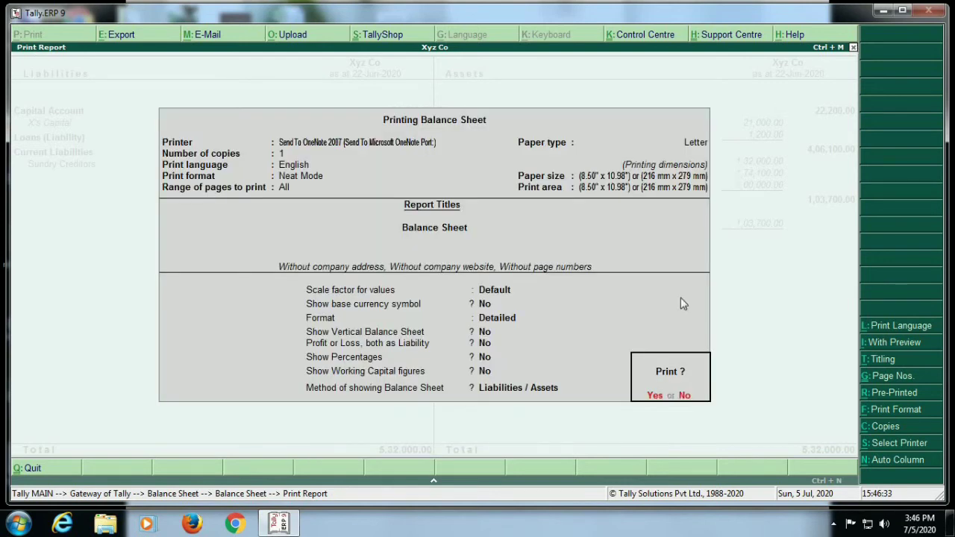
{"action": "left_click", "coordinate": [685, 396]}
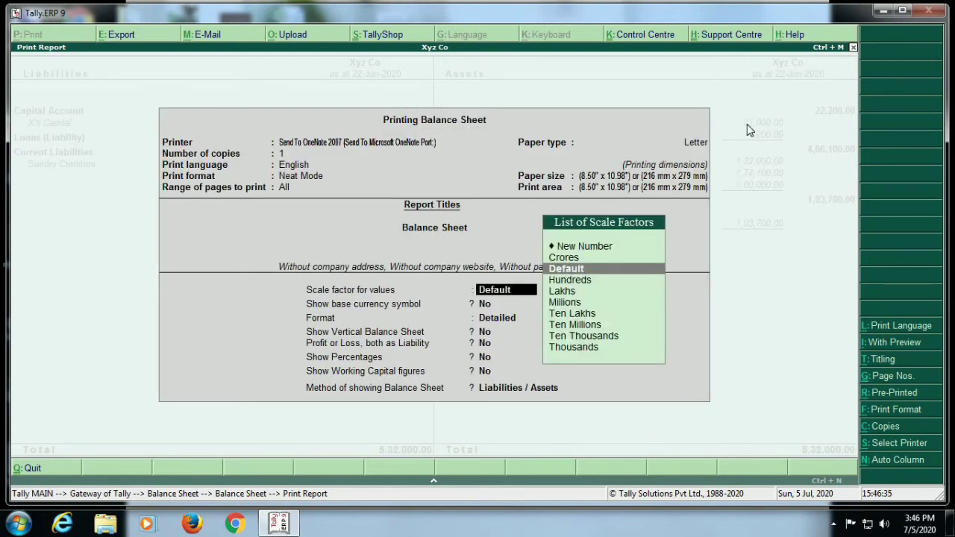
{"action": "key", "text": "Return"}
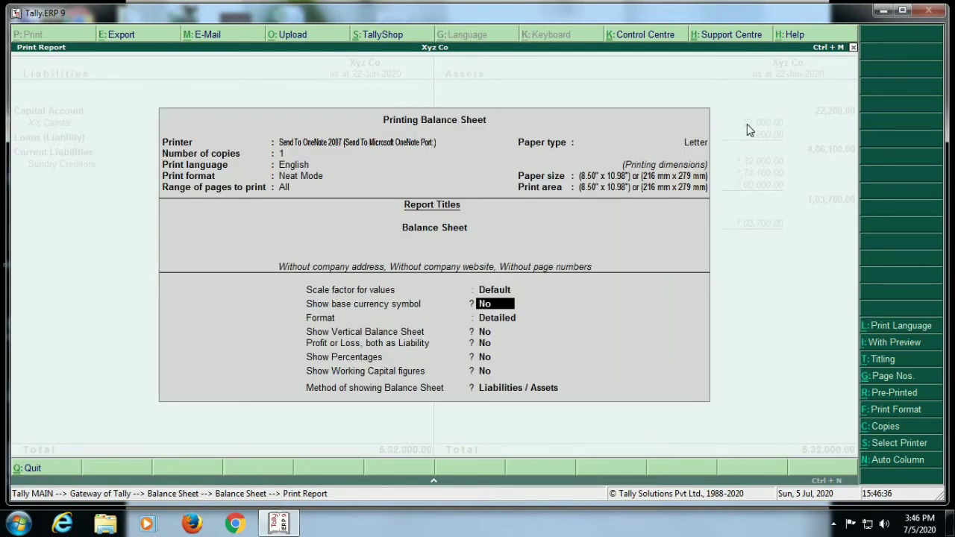
{"action": "left_click", "coordinate": [853, 47]}
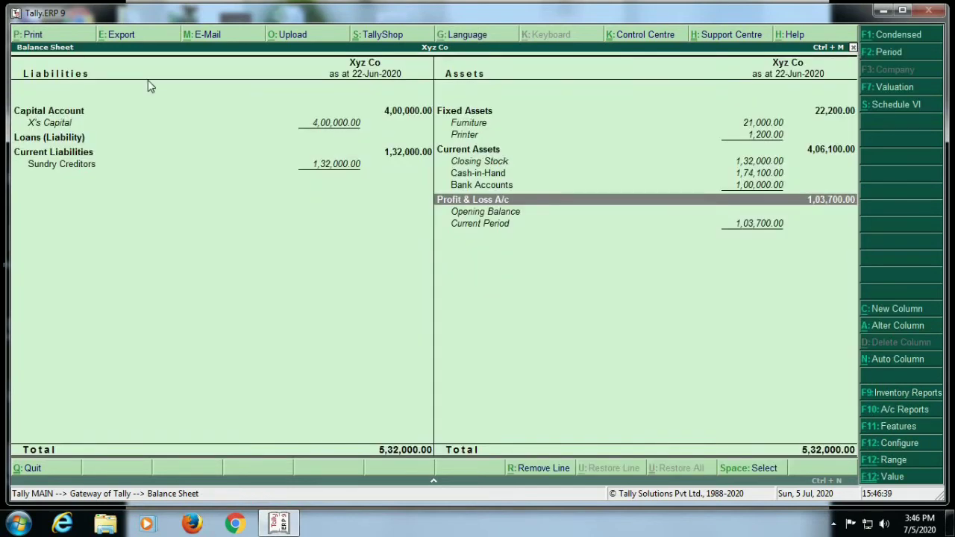
Open the Balance Sheet export settings and keep Excel (Spreadsheet) as the export format.
{"action": "key", "text": "alt+e"}
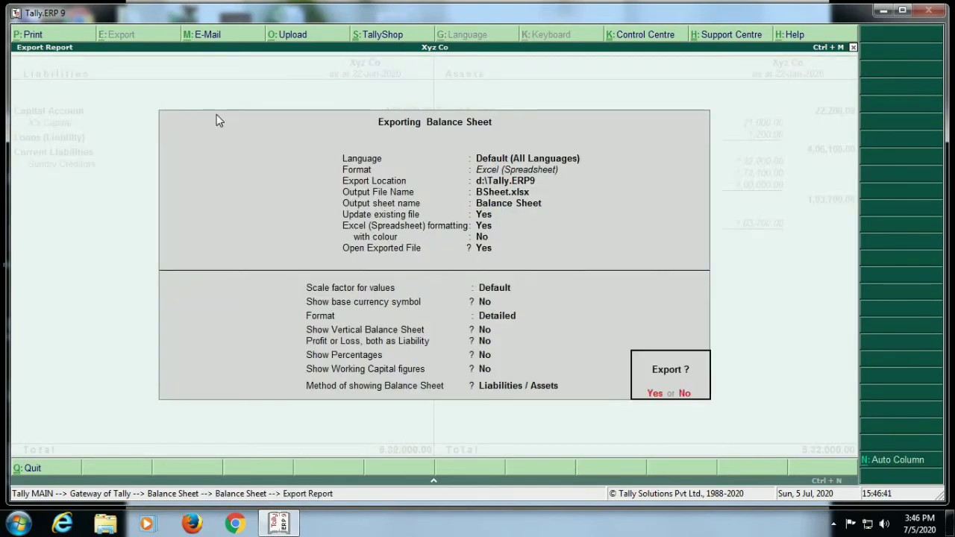
{"action": "key", "text": "n"}
{"action": "key", "text": "Return"}
{"action": "key", "text": "BackSpace"}
{"action": "key", "text": "Return"}
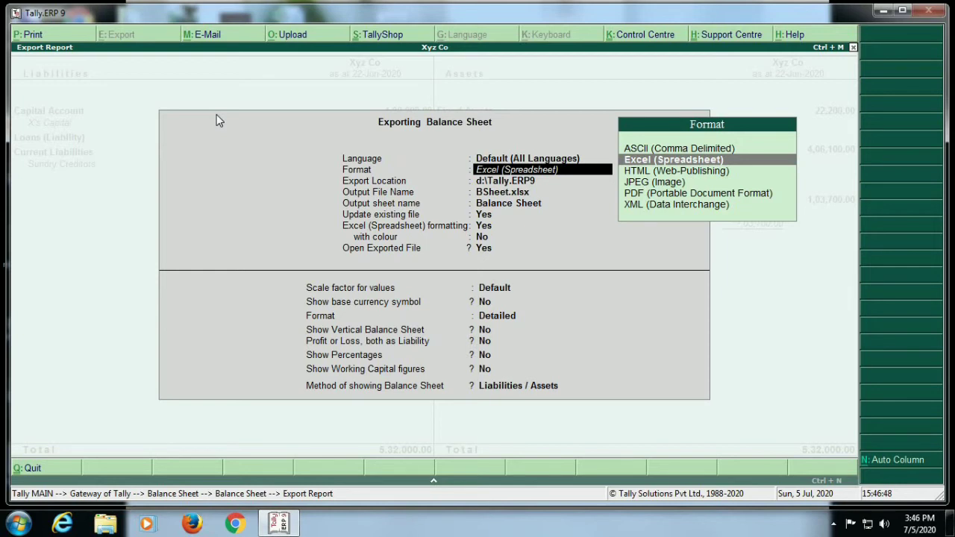
{"action": "key", "text": "Down"}
{"action": "key", "text": "Down"}
{"action": "key", "text": "Down"}
{"action": "key", "text": "Up"}
{"action": "key", "text": "Up"}
{"action": "key", "text": "Up"}
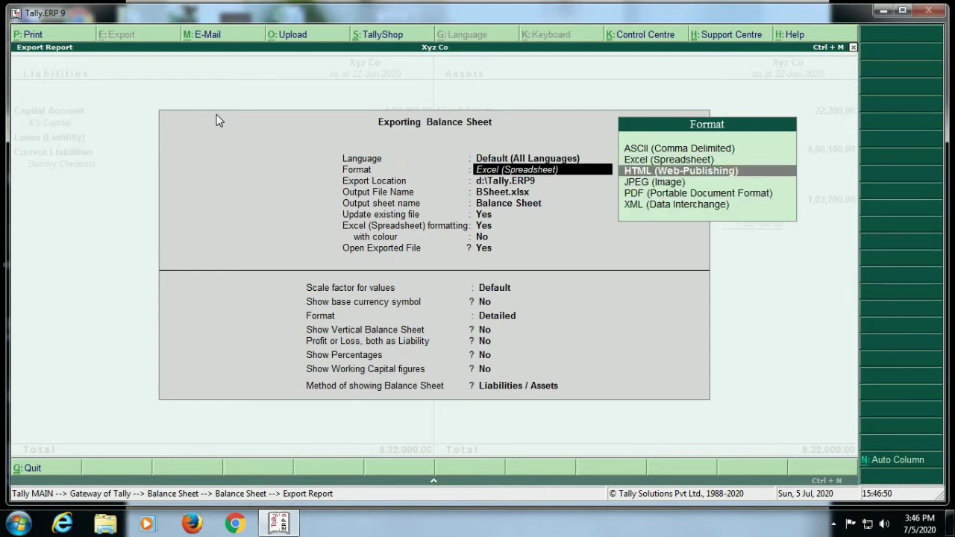
{"action": "key", "text": "Return"}
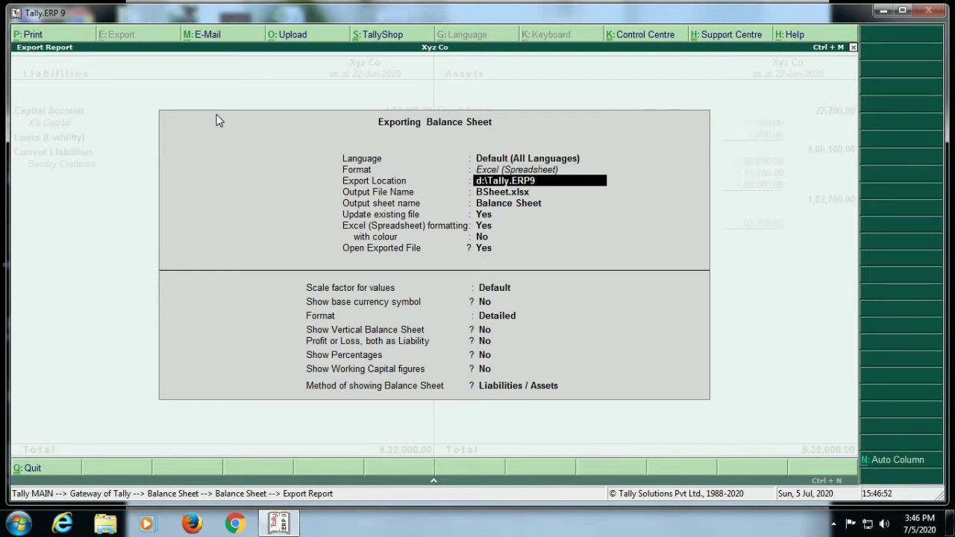
Name the output file t.xls, export without colour, and confirm the export.
{"action": "key", "text": "Return"}
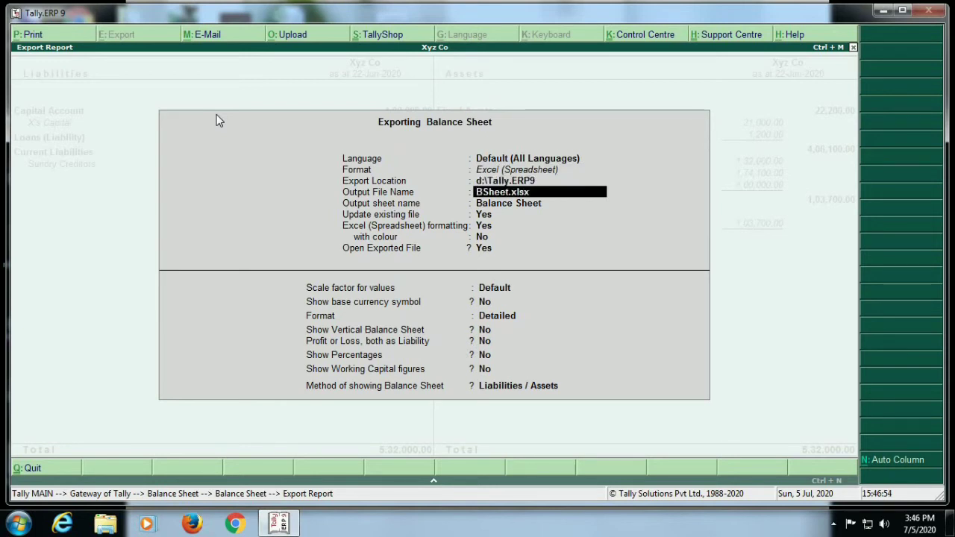
{"action": "type", "text": "t.xls"}
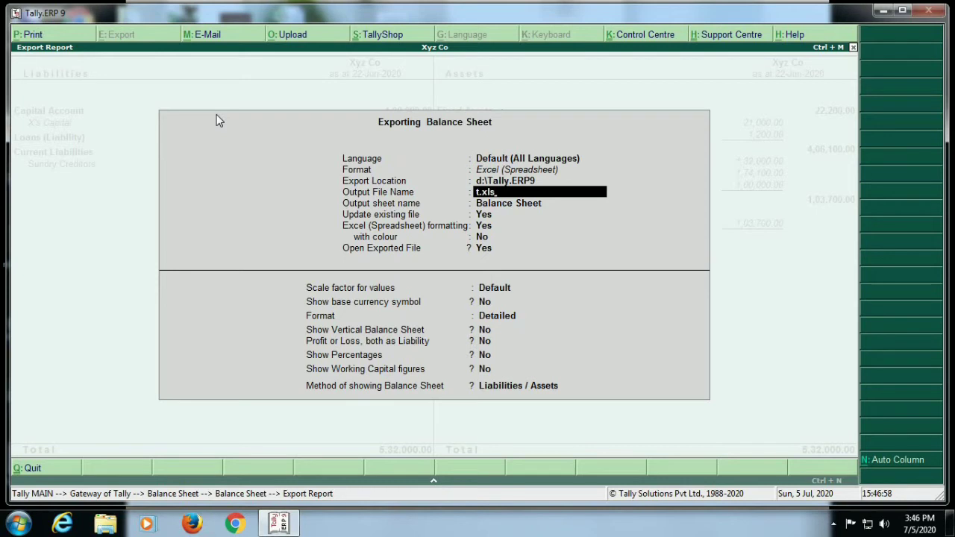
{"action": "key", "text": "Return"}
{"action": "key", "text": "Return"}
{"action": "key", "text": "Return"}
{"action": "key", "text": "Return"}
{"action": "key", "text": "Return"}
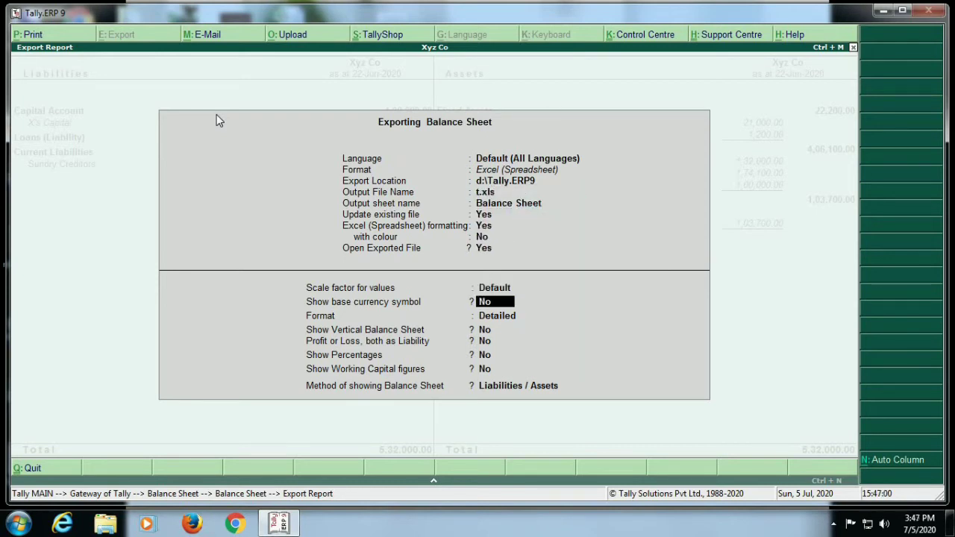
{"action": "key", "text": "Return"}
{"action": "key", "text": "Return"}
{"action": "key", "text": "Return"}
{"action": "key", "text": "Return"}
{"action": "key", "text": "Return"}
{"action": "key", "text": "Return"}
{"action": "key", "text": "Return"}
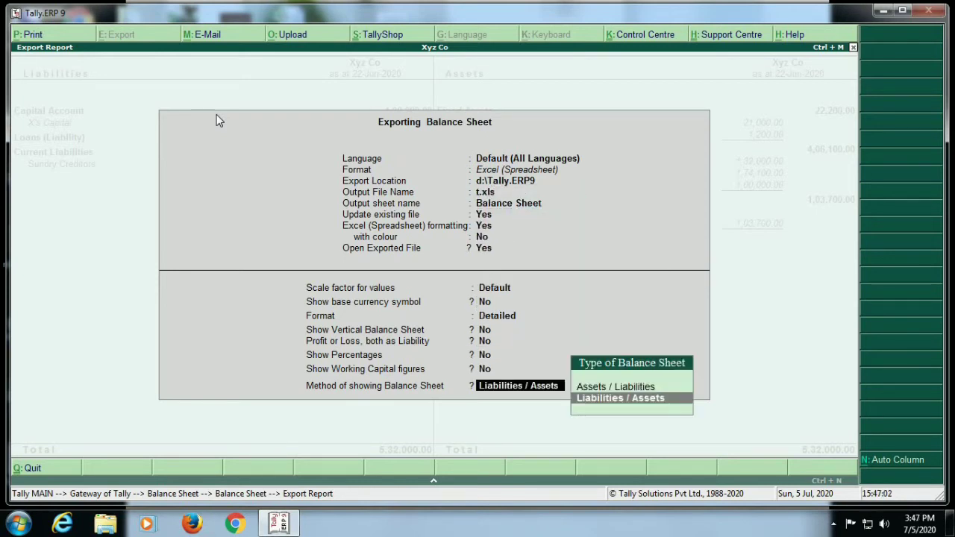
{"action": "key", "text": "Return"}
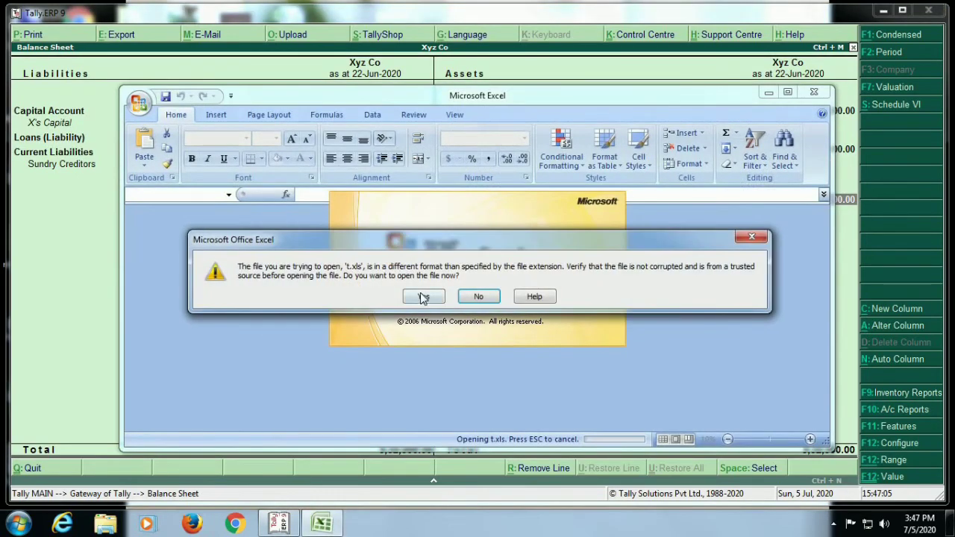
Accept Excel's format warning to view t.xls, close Excel, and go to TallyShop.
{"action": "left_click", "coordinate": [423, 298]}
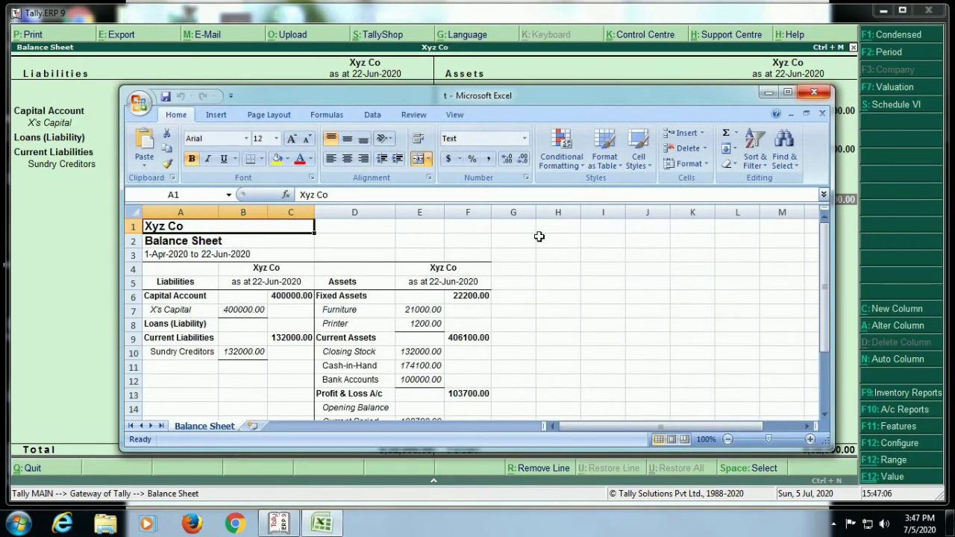
{"action": "left_click", "coordinate": [814, 92]}
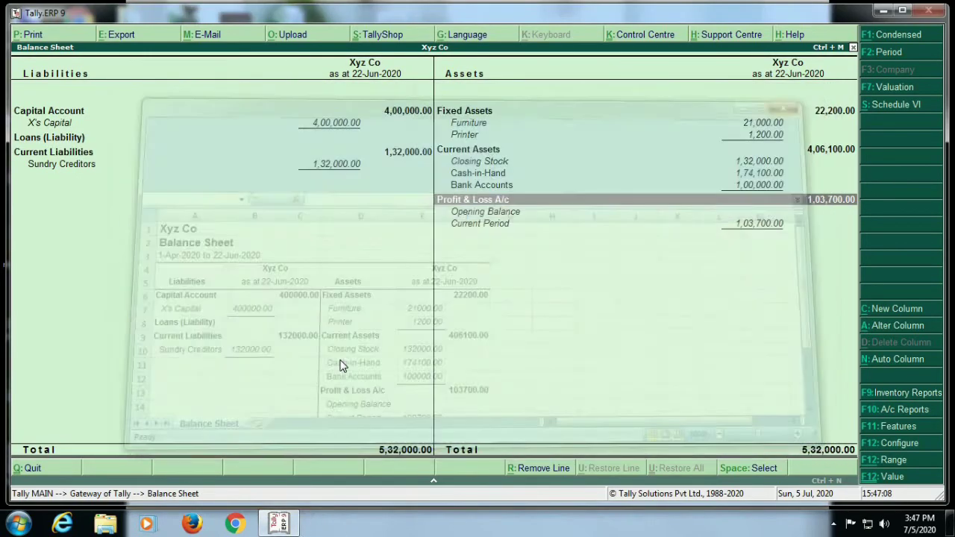
{"action": "left_click", "coordinate": [371, 38]}
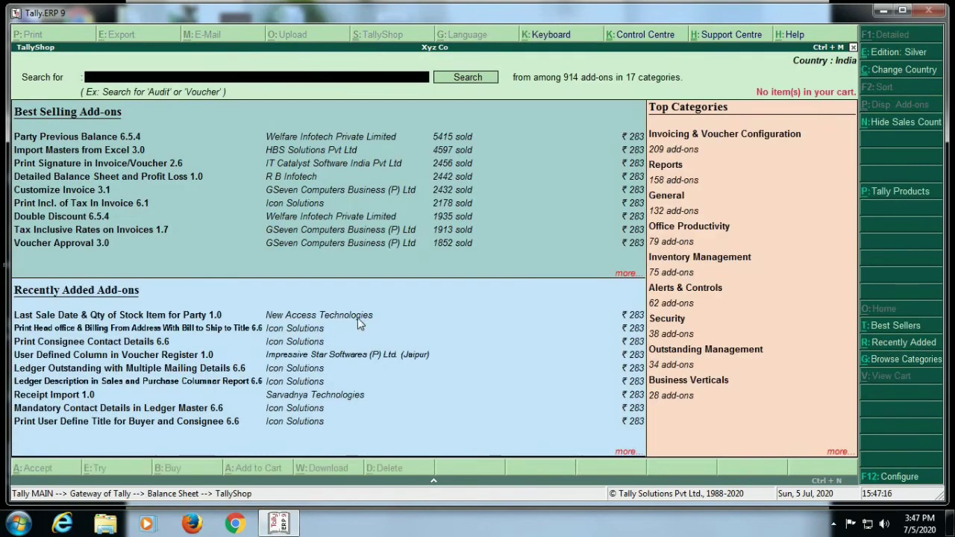
Browse the Best Selling Add-ons list down to Voucher Approval 3.0.
{"action": "left_click", "coordinate": [107, 215]}
{"action": "left_click", "coordinate": [108, 244]}
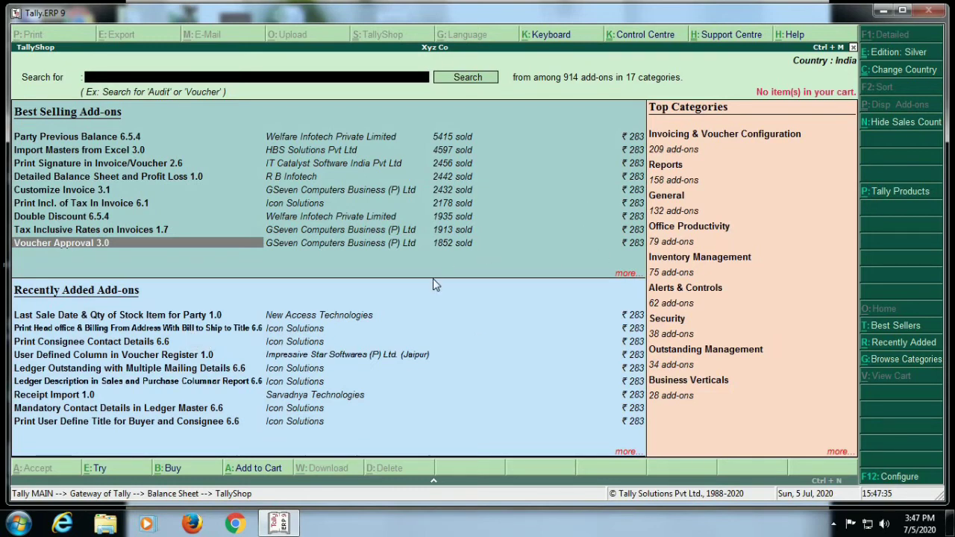
Browse the keyboard List of Languages without changing English, then bring up the Tally.NET login.
{"action": "left_click", "coordinate": [554, 36]}
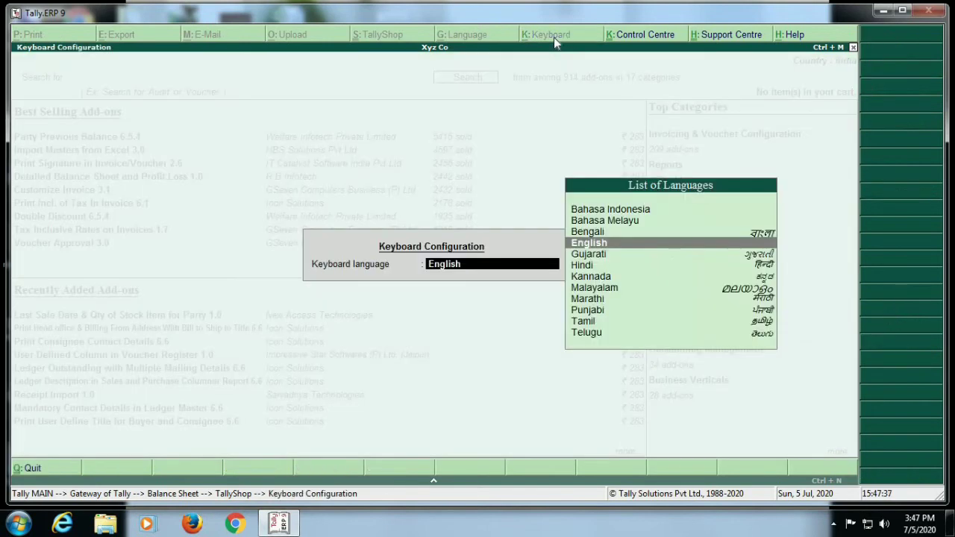
{"action": "key", "text": "Down"}
{"action": "key", "text": "Up"}
{"action": "key", "text": "Up"}
{"action": "key", "text": "Up"}
{"action": "key", "text": "Down"}
{"action": "key", "text": "Down"}
{"action": "key", "text": "Down"}
{"action": "key", "text": "Down"}
{"action": "key", "text": "Down"}
{"action": "key", "text": "Down"}
{"action": "key", "text": "Down"}
{"action": "key", "text": "Down"}
{"action": "key", "text": "Down"}
{"action": "key", "text": "Down"}
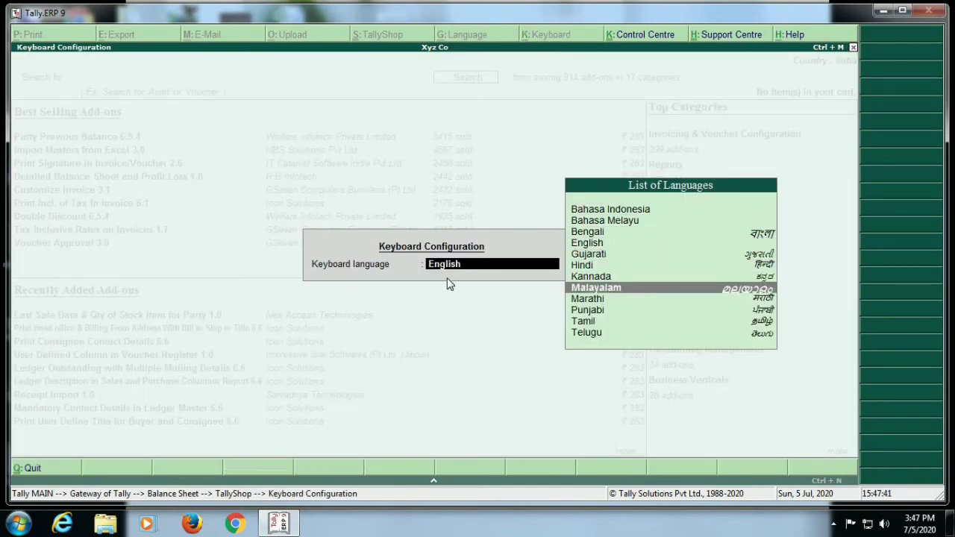
{"action": "key", "text": "Up"}
{"action": "key", "text": "Up"}
{"action": "key", "text": "Up"}
{"action": "key", "text": "Up"}
{"action": "key", "text": "Up"}
{"action": "key", "text": "Up"}
{"action": "key", "text": "Up"}
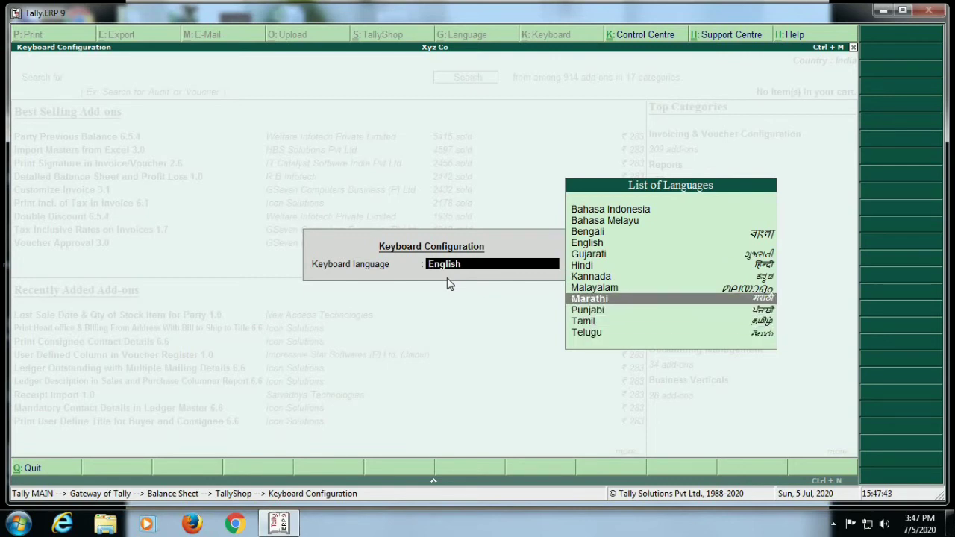
{"action": "key", "text": "Down"}
{"action": "key", "text": "Down"}
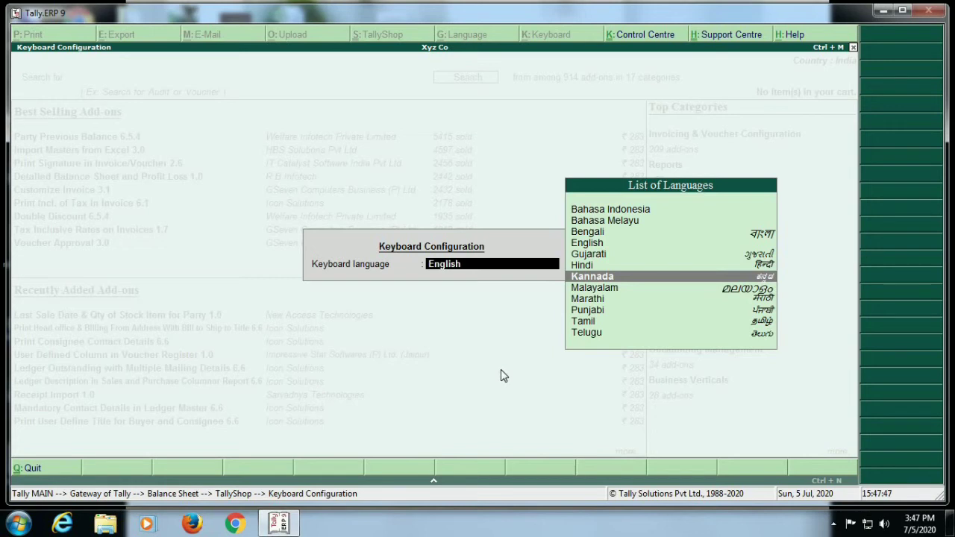
{"action": "left_click", "coordinate": [627, 38]}
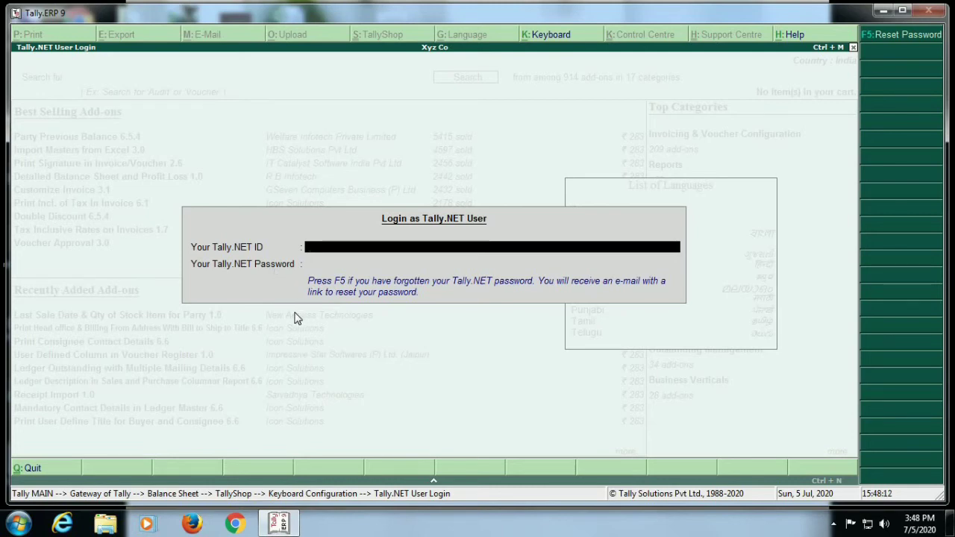
Dismiss the Tally.NET login without signing in and start a New Issue support query.
{"action": "left_click", "coordinate": [853, 49]}
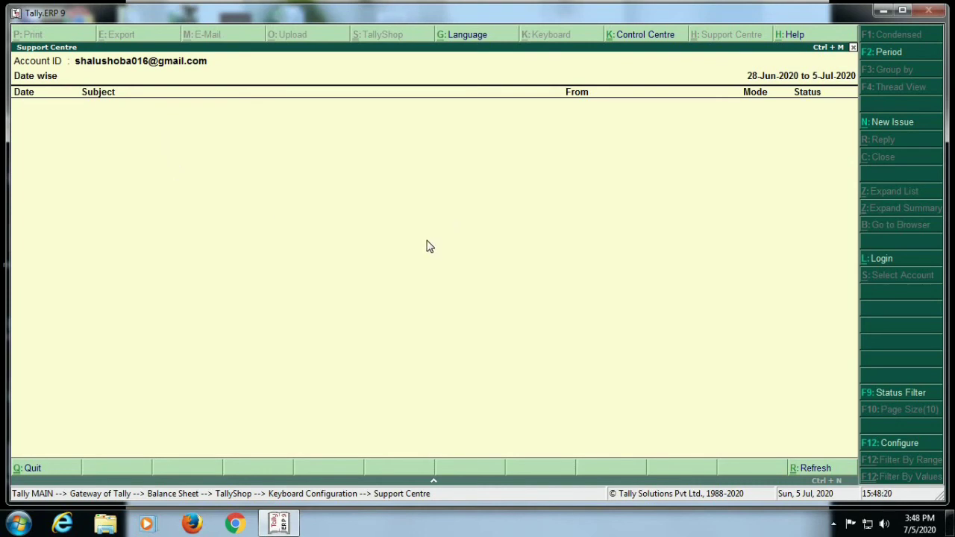
{"action": "left_click", "coordinate": [887, 131]}
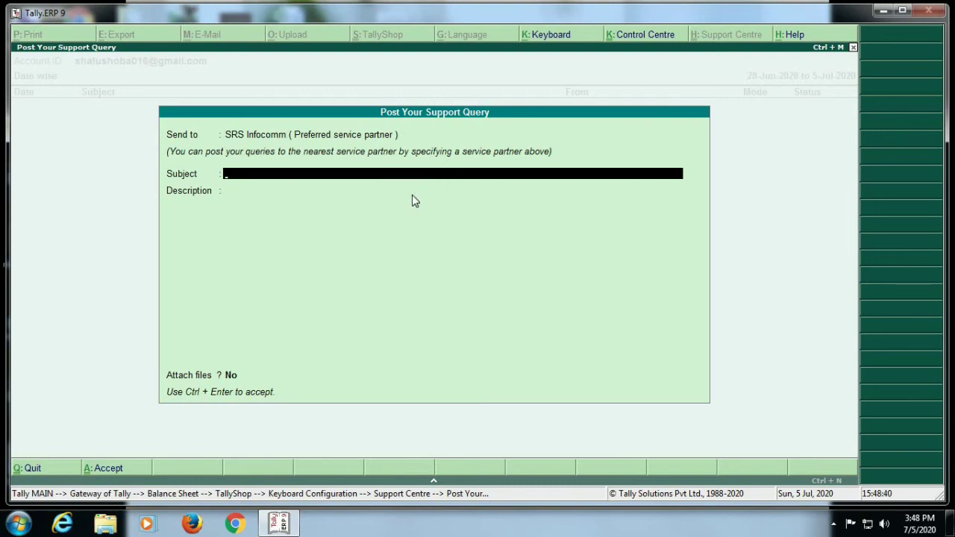
{"action": "left_click", "coordinate": [794, 36]}
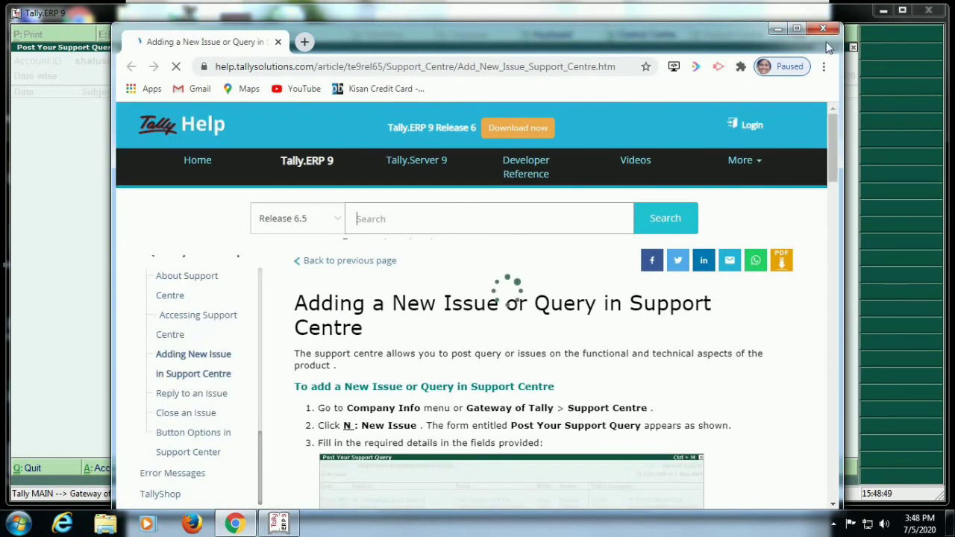
{"action": "key", "text": "alt+Tab"}
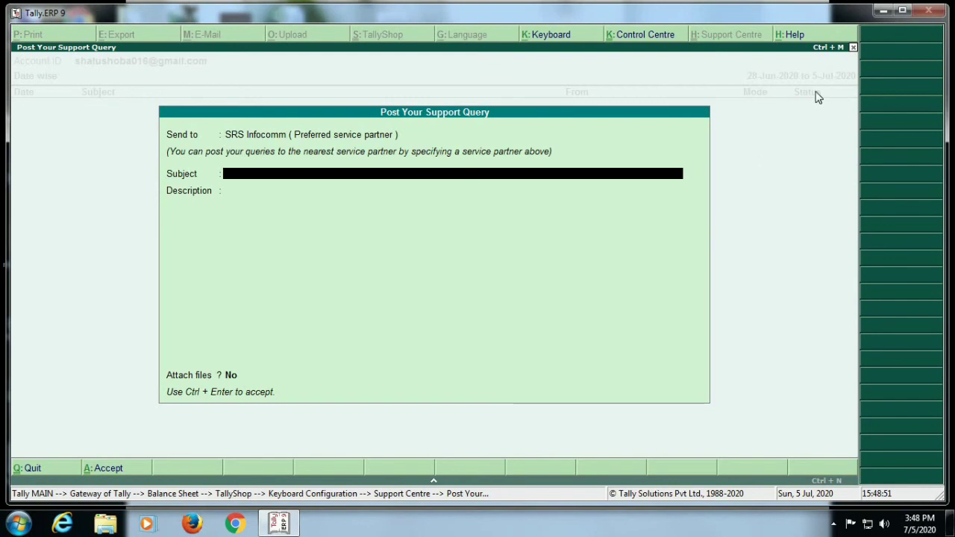
{"action": "left_click", "coordinate": [853, 47]}
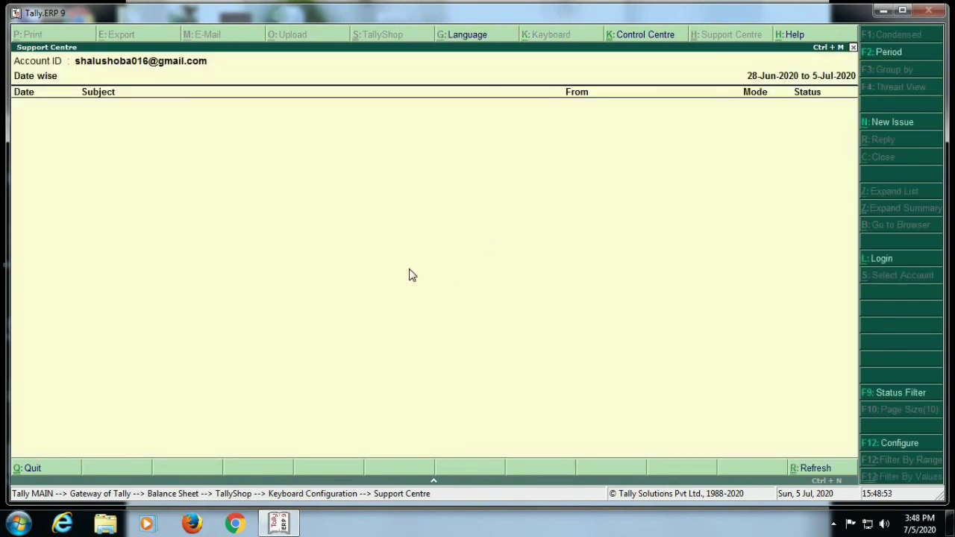
Close the Support Centre, Keyboard Configuration, TallyShop and Balance Sheet screens.
{"action": "left_click", "coordinate": [853, 48]}
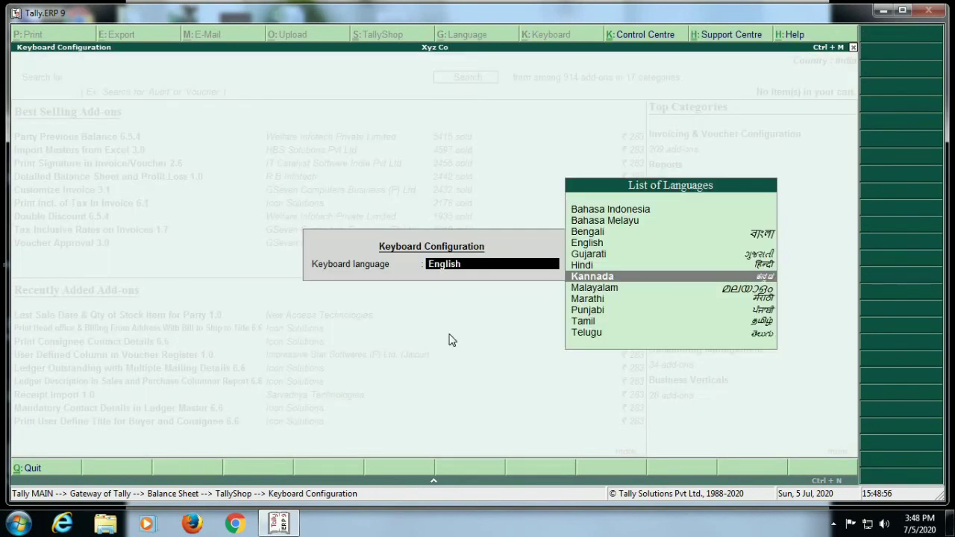
{"action": "left_click", "coordinate": [853, 48]}
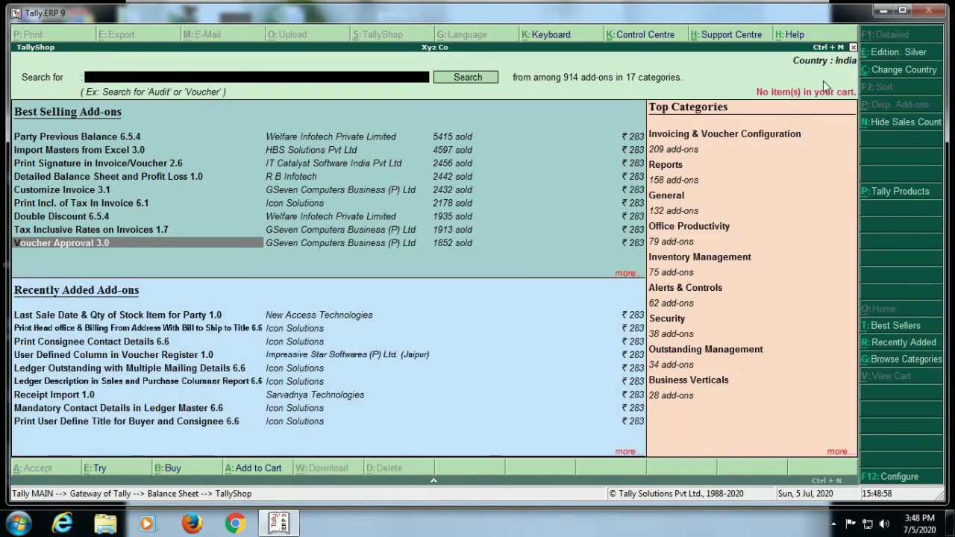
{"action": "left_click", "coordinate": [854, 48]}
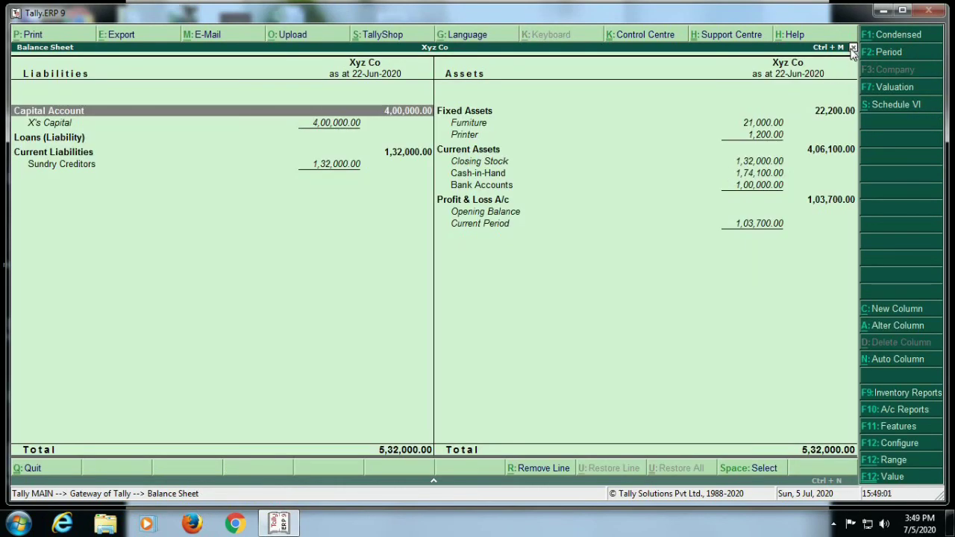
{"action": "left_click", "coordinate": [853, 48]}
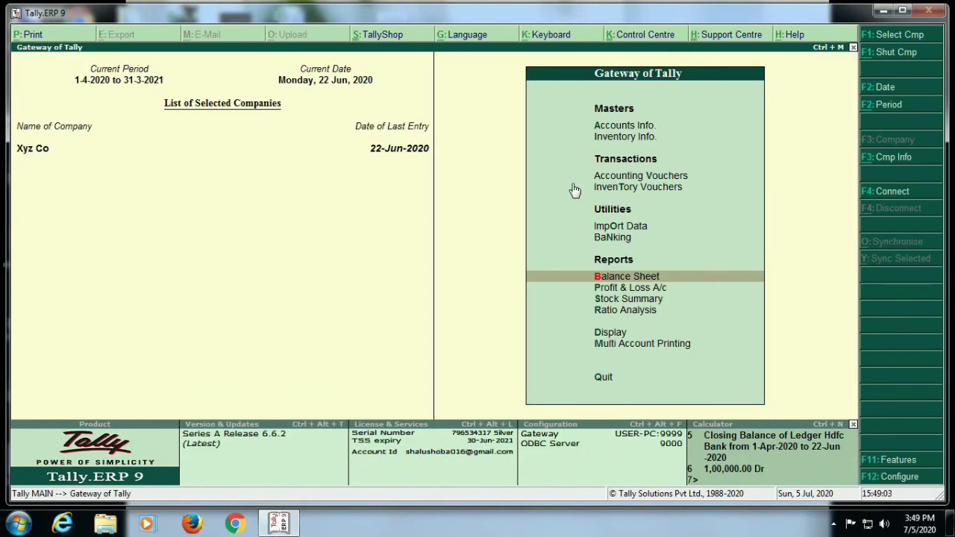